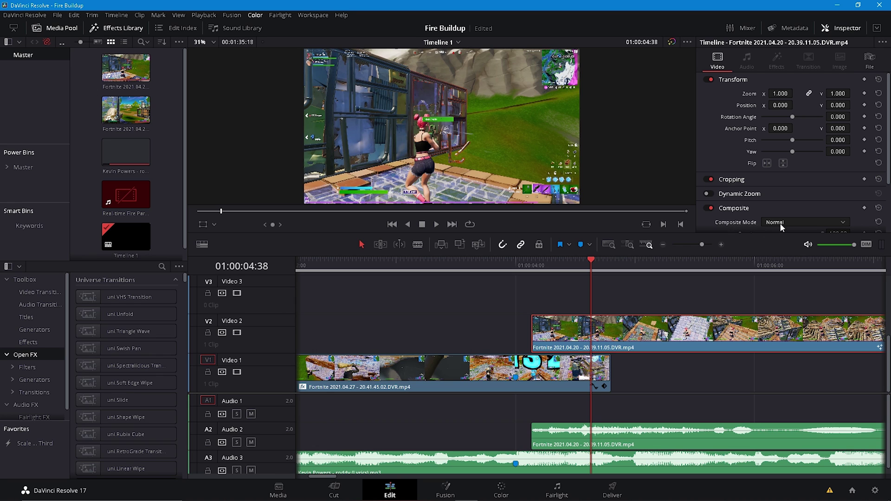
Place the playhead at the start of the Video 2 clip, 01:00:04:08, and search the effects library for "blur".
{"action": "left_click_drag", "start_coordinate": [702, 244], "coordinate": [702, 244]}
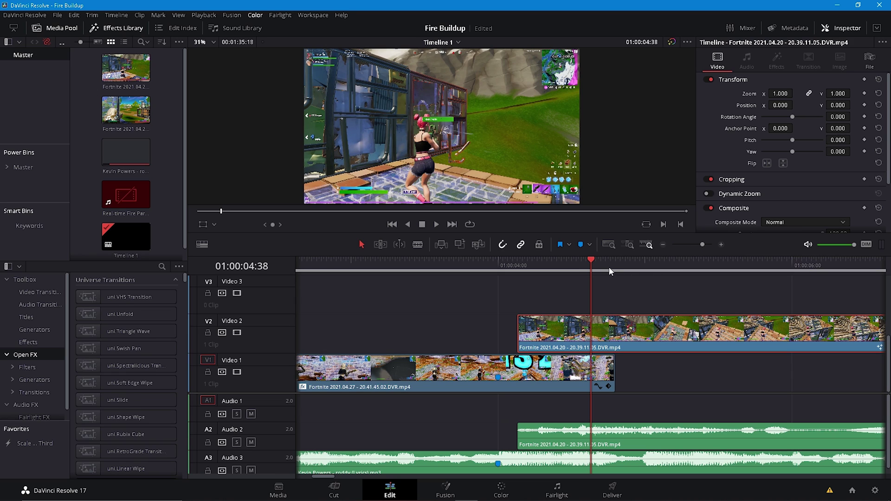
{"action": "left_click_drag", "start_coordinate": [594, 259], "coordinate": [517, 277]}
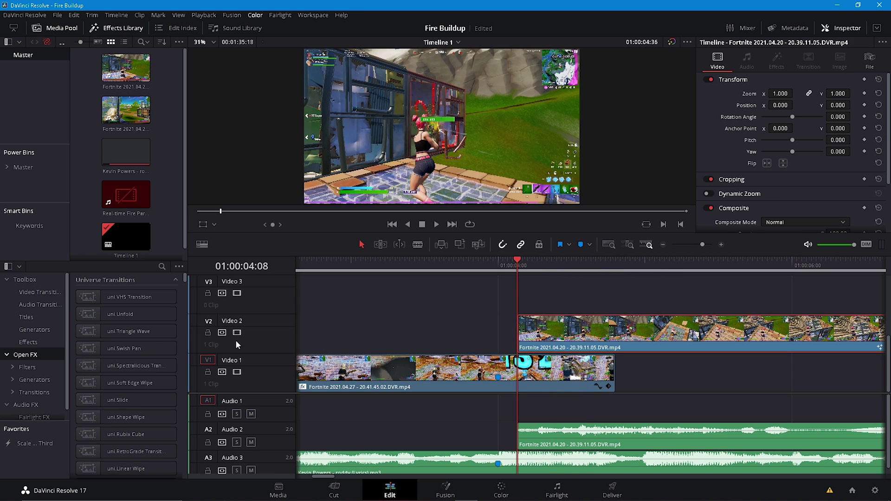
{"action": "left_click", "coordinate": [162, 267]}
{"action": "type", "text": "blur"}
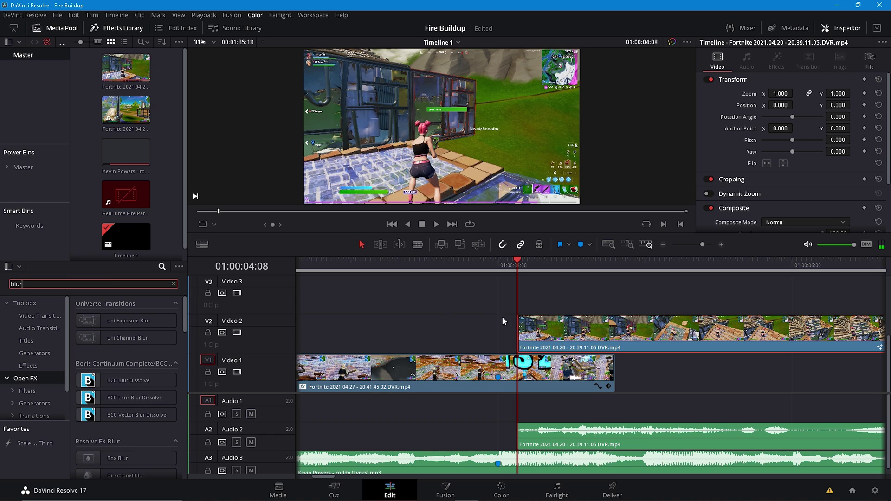
Open the Video 2 clip in Fusion and add an S_BlurMoCurves node after MediaIn1.
{"action": "right_click", "coordinate": [599, 331]}
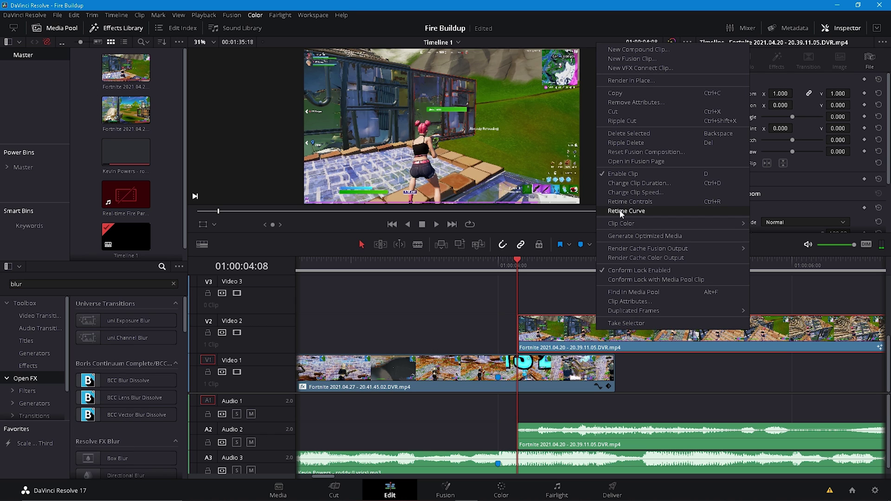
{"action": "left_click", "coordinate": [514, 267]}
{"action": "mouse_move", "coordinate": [514, 267]}
{"action": "left_mouse_down"}
{"action": "mouse_move", "coordinate": [502, 267]}
{"action": "mouse_move", "coordinate": [517, 266]}
{"action": "left_mouse_up"}
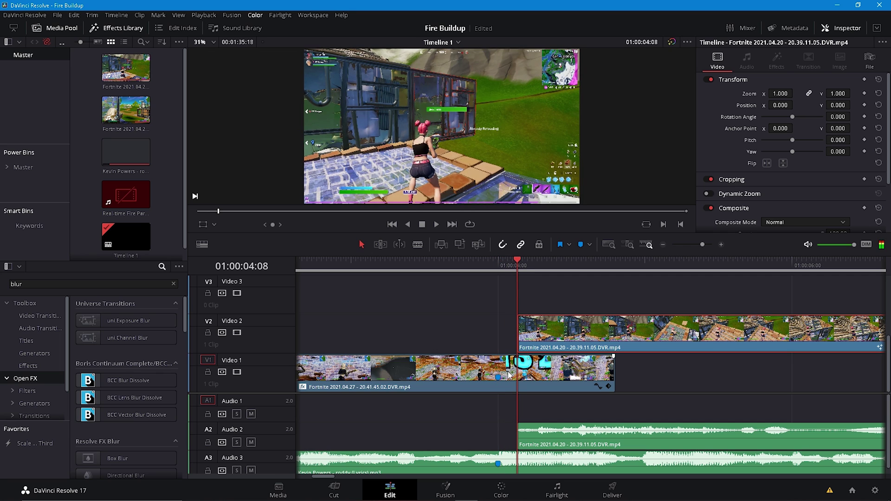
{"action": "right_click", "coordinate": [560, 328]}
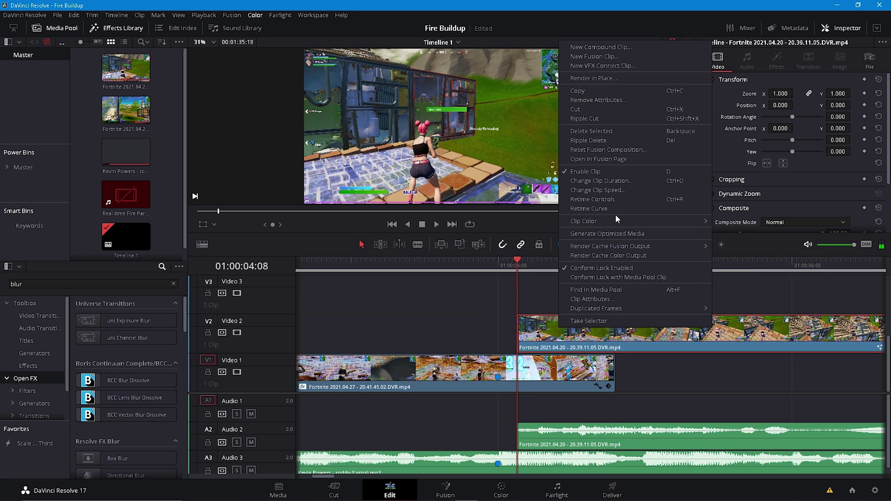
{"action": "left_click", "coordinate": [603, 158]}
{"action": "key", "text": "shift+space"}
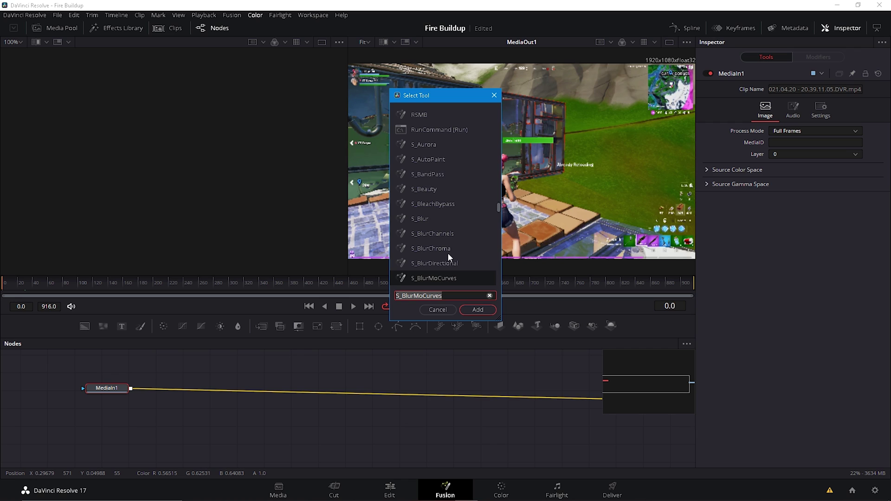
{"action": "key", "text": "Return"}
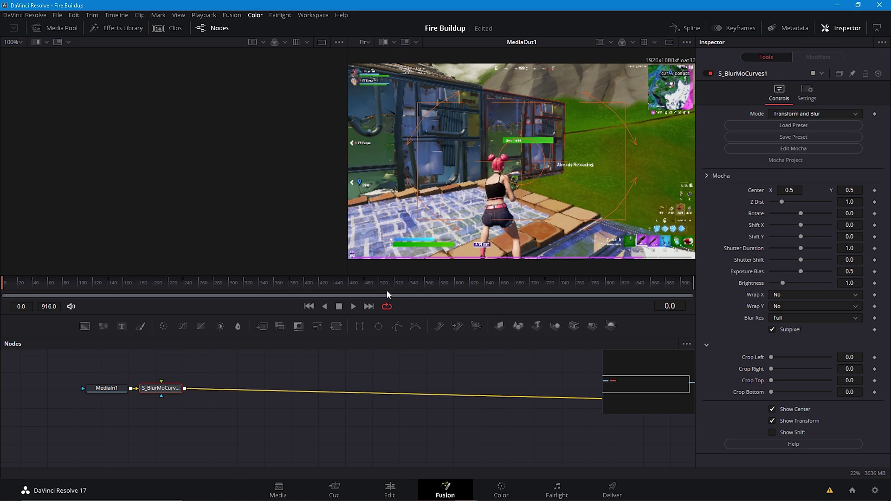
Enable keyframes for Z Dist, Rotate, Shift X and Shift Y of S_BlurMoCurves1 at frame 0.
{"action": "left_click", "coordinate": [875, 202]}
{"action": "left_click", "coordinate": [875, 225]}
{"action": "left_click", "coordinate": [875, 237]}
Set the frame 0 values to Z Dist 2, Rotate 8 and Shift Y 1.8.
{"action": "left_click", "coordinate": [864, 206]}
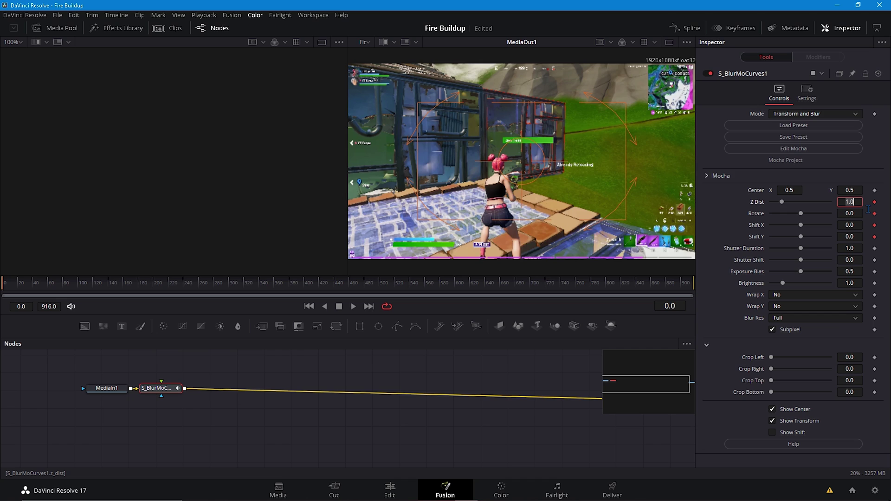
{"action": "type", "text": "2"}
{"action": "key", "text": "Tab"}
{"action": "type", "text": "8"}
{"action": "key", "text": "Tab"}
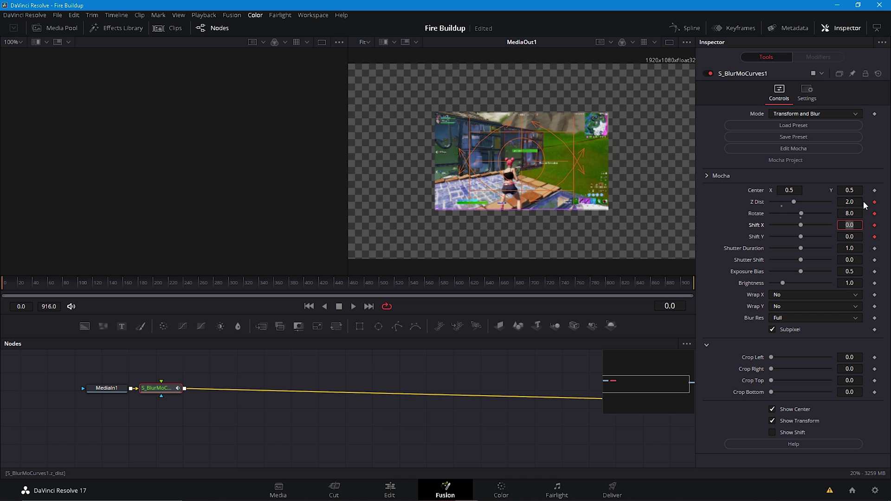
{"action": "key", "text": "Tab"}
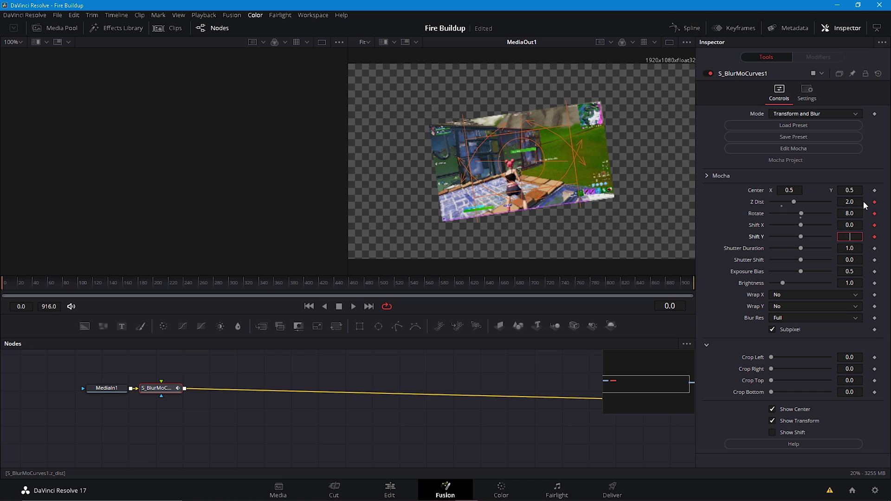
{"action": "type", "text": "1.8"}
{"action": "key", "text": "Tab"}
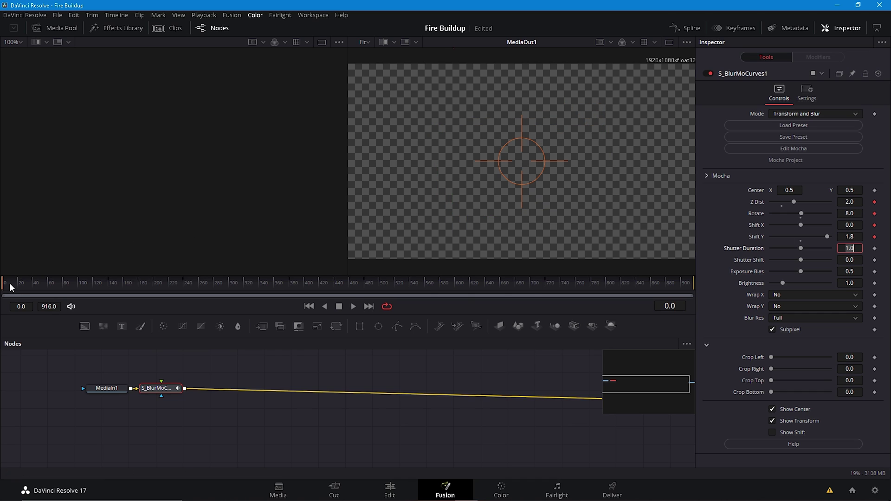
Go to frame 25 and keyframe Z Dist at 1.
{"action": "left_click", "coordinate": [677, 308]}
{"action": "type", "text": "26"}
{"action": "key", "text": "BackSpace"}
{"action": "type", "text": "5"}
{"action": "key", "text": "Return"}
{"action": "left_click", "coordinate": [874, 202]}
{"action": "left_click", "coordinate": [858, 203]}
{"action": "type", "text": "1"}
{"action": "key", "text": "Tab"}
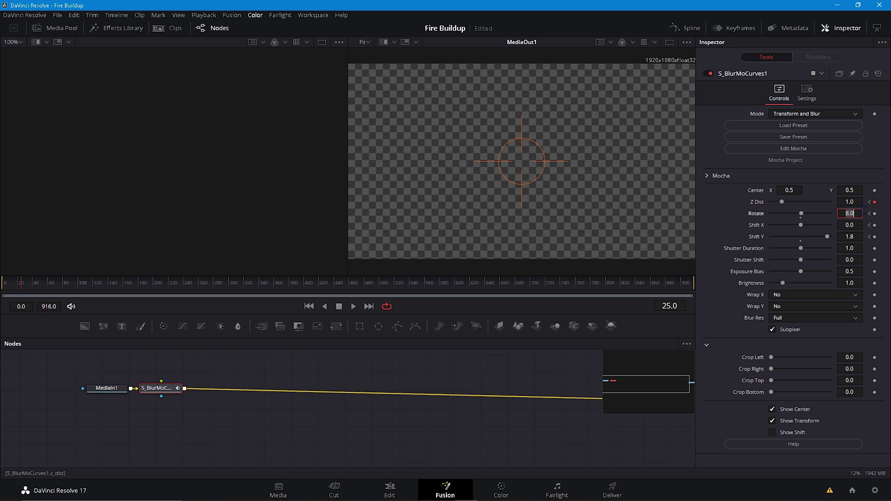
Set Shift Y and Rotate to 0 at frame 25.
{"action": "key", "text": "Tab"}
{"action": "key", "text": "Tab"}
{"action": "key", "text": "Tab"}
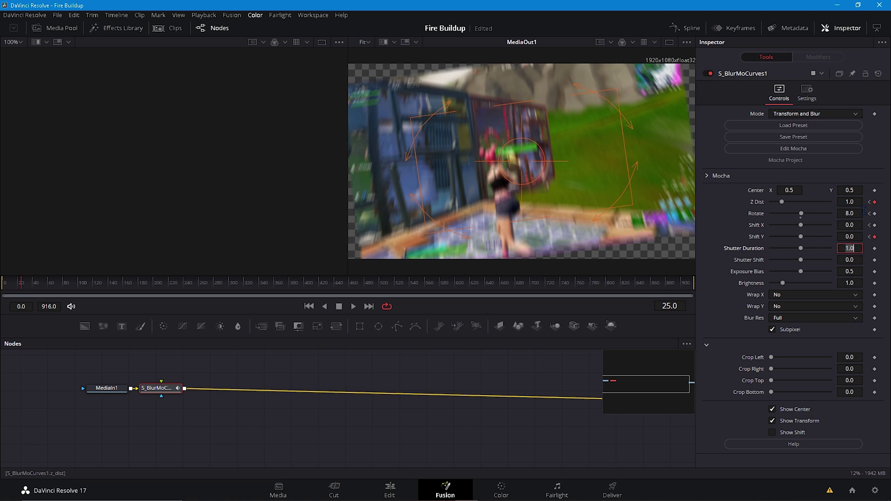
{"action": "left_click", "coordinate": [845, 219]}
{"action": "key", "text": "Tab"}
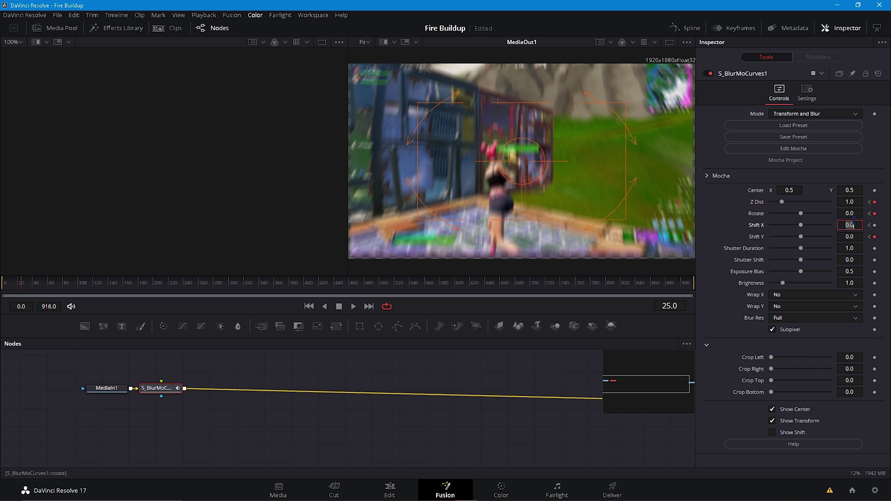
Move the timeline playhead to the end of the Video 1 clip and reopen the Video 2 clip in Fusion.
{"action": "left_click", "coordinate": [404, 489]}
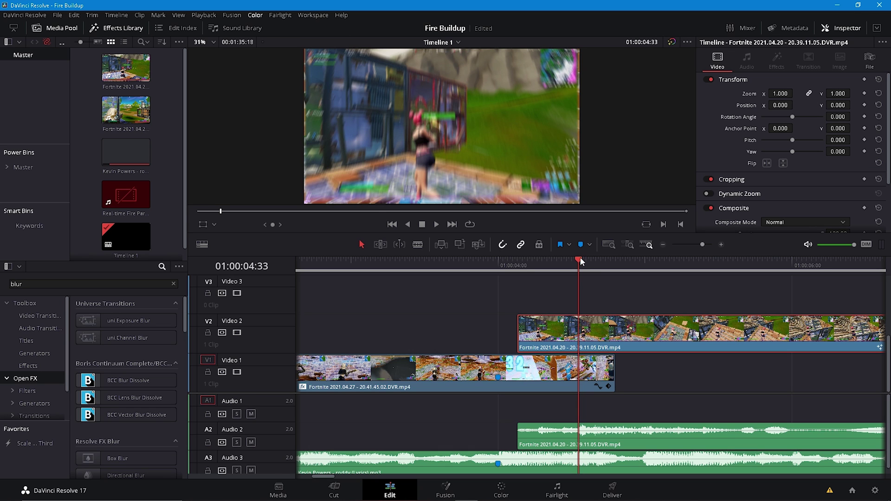
{"action": "left_click_drag", "start_coordinate": [580, 259], "coordinate": [610, 261]}
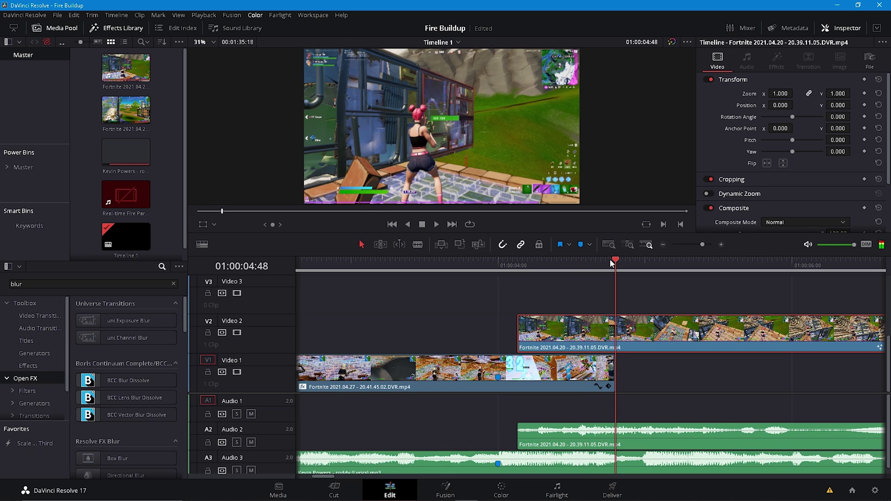
{"action": "right_click", "coordinate": [620, 323]}
{"action": "left_click", "coordinate": [671, 156]}
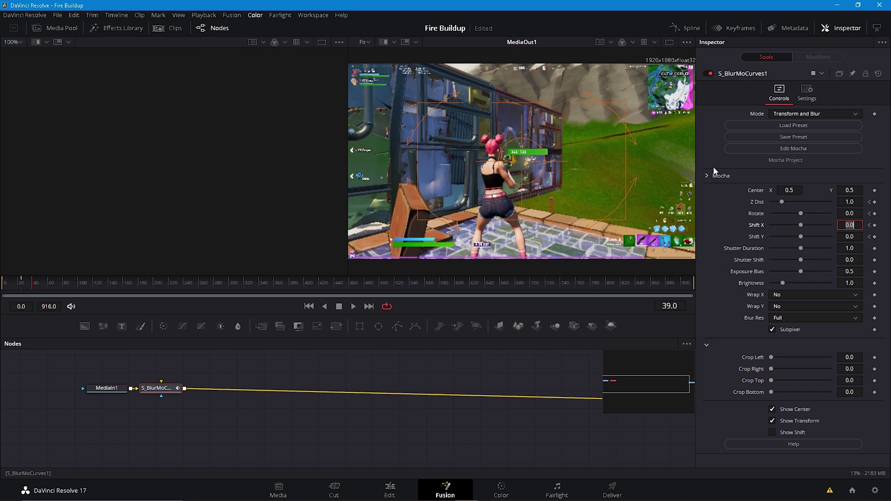
Add keyframes for Z Dist, Rotate, Shift X and Shift Y at frame 39 with their current values.
{"action": "left_click", "coordinate": [875, 202]}
{"action": "left_click", "coordinate": [874, 214]}
{"action": "left_click", "coordinate": [875, 225]}
{"action": "left_click", "coordinate": [874, 237]}
Return to frame 25, set Z Dist to 2, and go to the following Z Dist keyframe.
{"action": "left_click_drag", "start_coordinate": [34, 281], "coordinate": [23, 284]}
{"action": "left_click", "coordinate": [857, 204]}
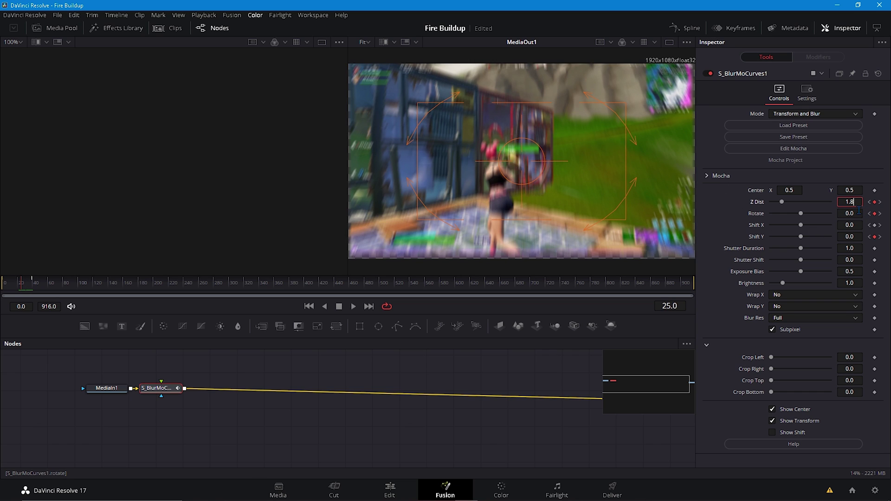
{"action": "key", "text": "Tab"}
{"action": "key", "text": "shift+Tab"}
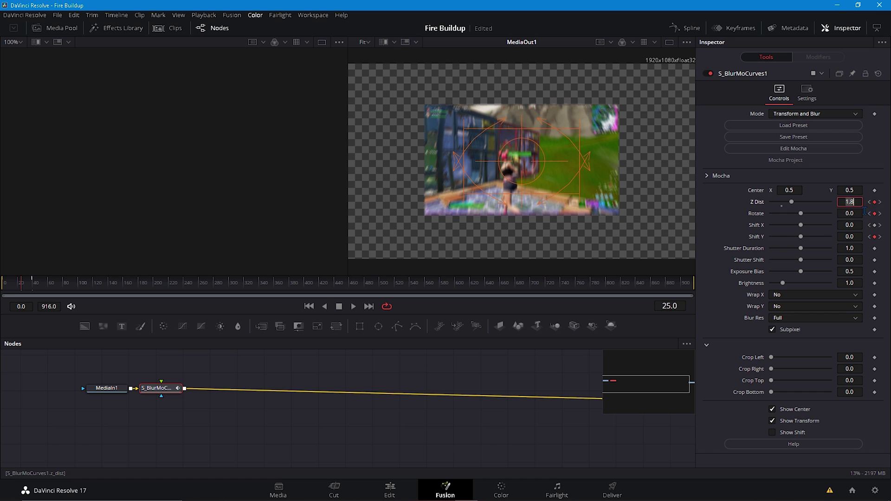
{"action": "type", "text": "2"}
{"action": "key", "text": "Tab"}
{"action": "left_click", "coordinate": [880, 202]}
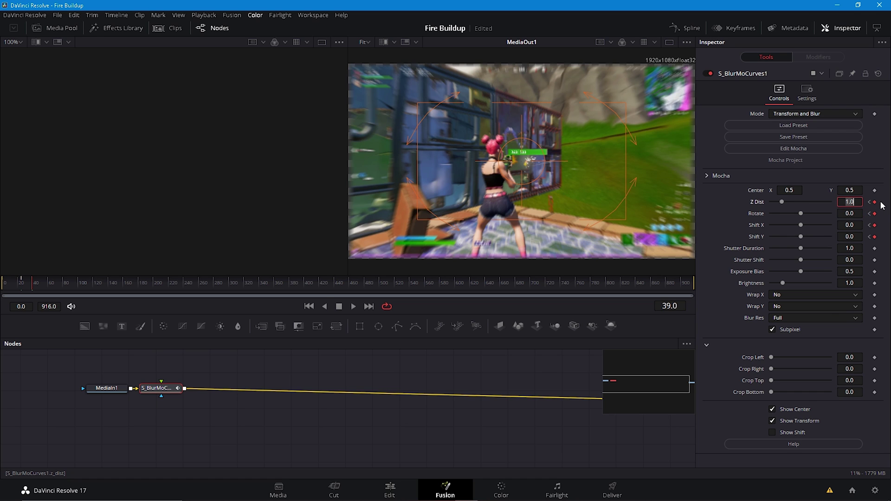
Play the composition from frame 0 to preview the clip's entrance animation.
{"action": "left_click_drag", "start_coordinate": [32, 278], "coordinate": [2, 287]}
{"action": "left_click", "coordinate": [182, 415]}
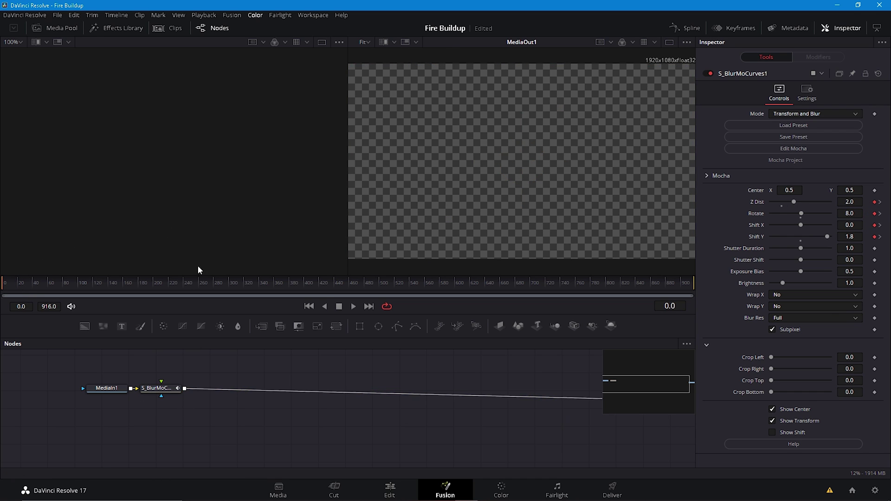
{"action": "left_click", "coordinate": [204, 15]}
{"action": "mouse_move", "coordinate": [232, 48]}
{"action": "left_click", "coordinate": [371, 127]}
{"action": "key", "text": "space"}
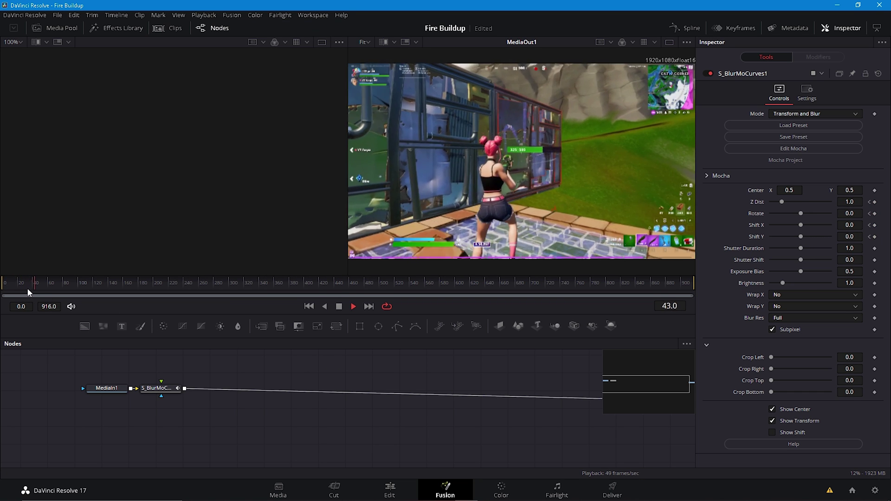
Return to frame 0 and set Shift Y to -1.8.
{"action": "mouse_move", "coordinate": [0, 284]}
{"action": "left_mouse_down"}
{"action": "mouse_move", "coordinate": [14, 281]}
{"action": "mouse_move", "coordinate": [1, 277]}
{"action": "left_mouse_up"}
{"action": "left_click", "coordinate": [856, 239]}
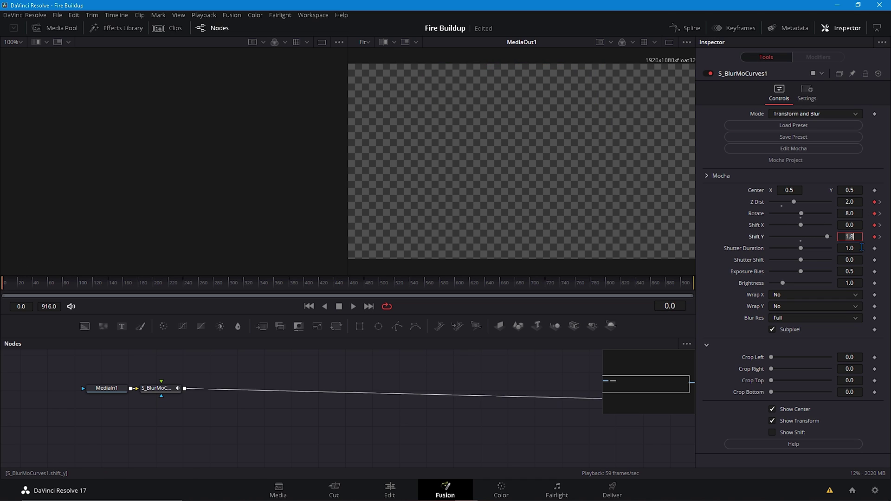
{"action": "type", "text": "-1.8"}
{"action": "key", "text": "Tab"}
Replay the composition from the beginning to check the entrance with the changed Shift Y.
{"action": "mouse_move", "coordinate": [16, 284]}
{"action": "left_mouse_down"}
{"action": "mouse_move", "coordinate": [30, 288]}
{"action": "mouse_move", "coordinate": [2, 289]}
{"action": "left_mouse_up"}
{"action": "key", "text": "BackSpace"}
{"action": "left_click", "coordinate": [878, 283]}
{"action": "key", "text": "space"}
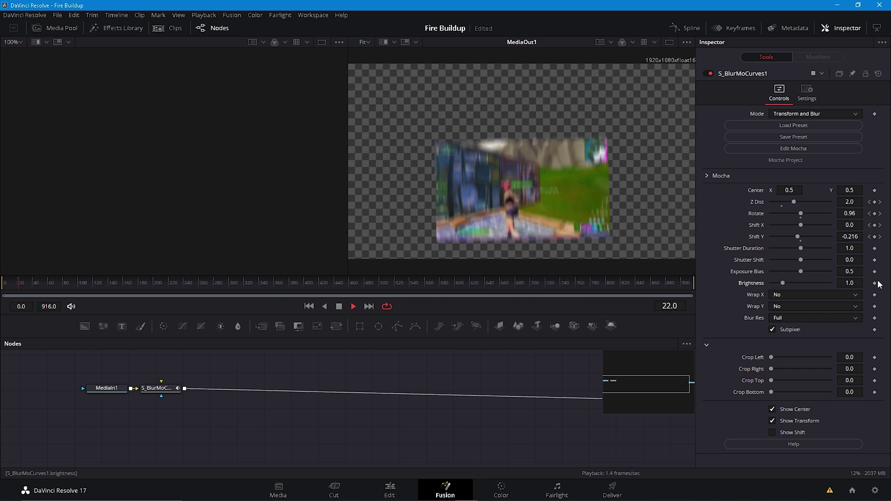
{"action": "key", "text": "space"}
{"action": "key", "text": "space"}
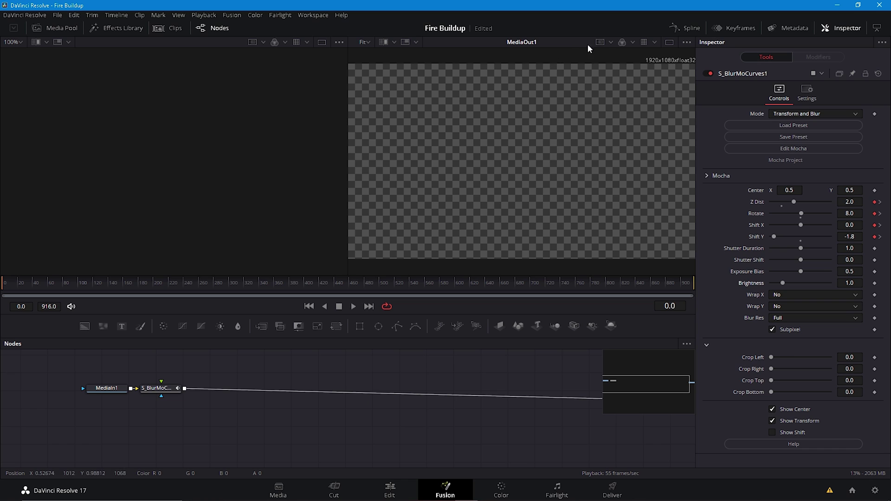
Show the S_BlurMoCurves1 curves in the Spline editor, select all their keyframes and smooth them with ease controls displayed.
{"action": "left_click", "coordinate": [685, 28]}
{"action": "left_click", "coordinate": [364, 368]}
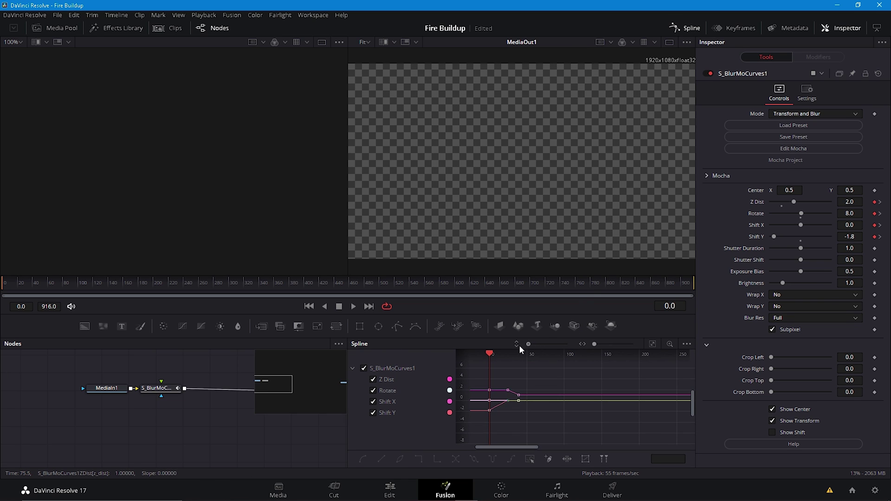
{"action": "left_click_drag", "start_coordinate": [589, 422], "coordinate": [471, 378]}
{"action": "key", "text": "shift+s"}
{"action": "key", "text": "t"}
Set Ease In and Ease Out to 35 for the selected keyframes and play the result.
{"action": "left_click", "coordinate": [599, 359]}
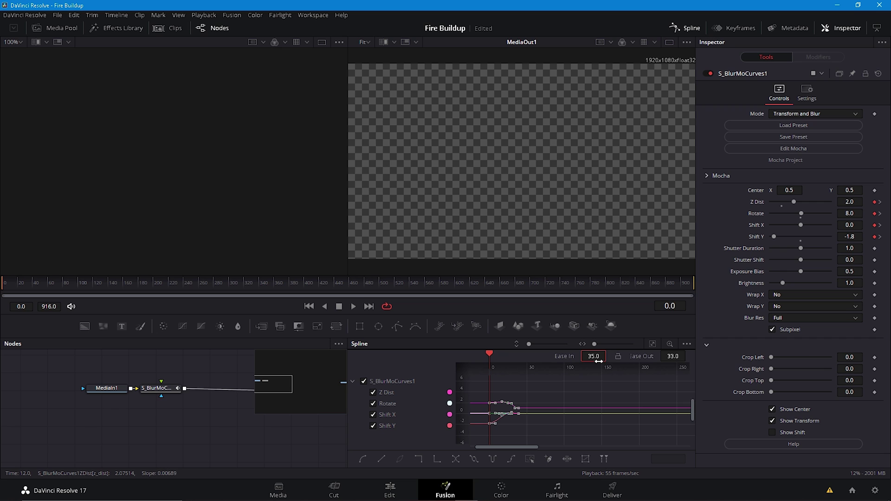
{"action": "left_click", "coordinate": [677, 359]}
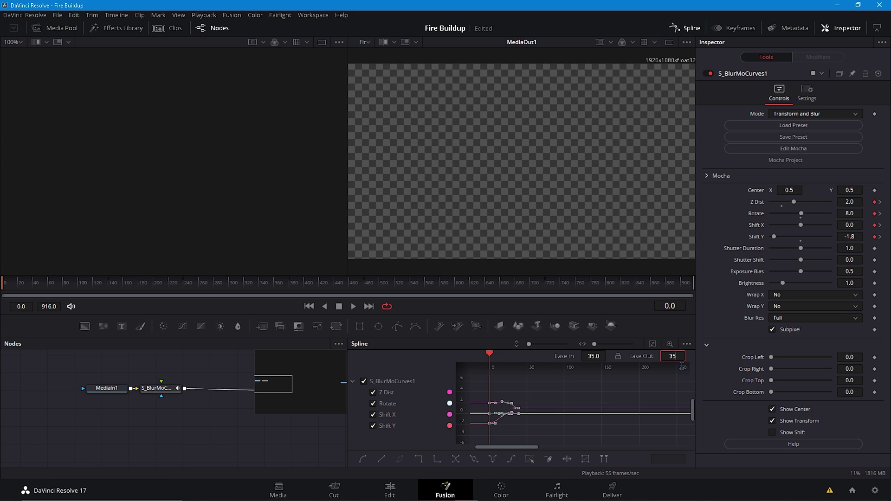
{"action": "key", "text": "Return"}
{"action": "key", "text": "space"}
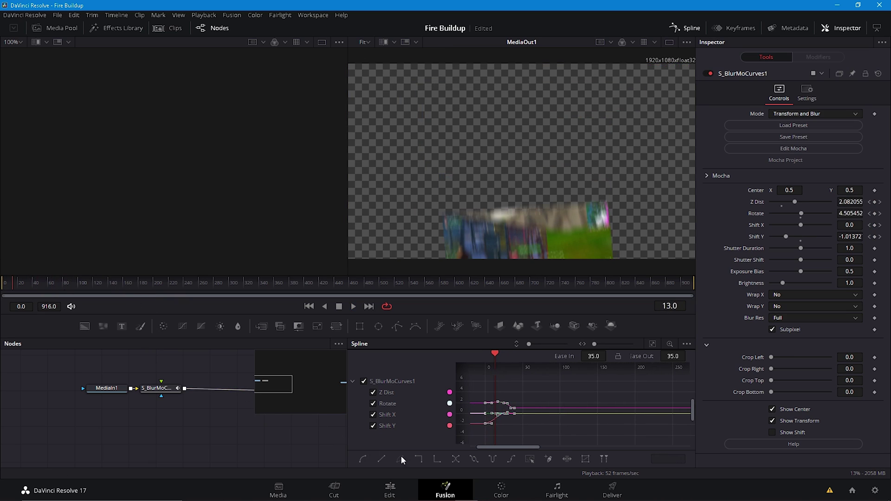
Return to the Edit page and play the timeline to check the transition between the two gameplay clips.
{"action": "left_click", "coordinate": [390, 490]}
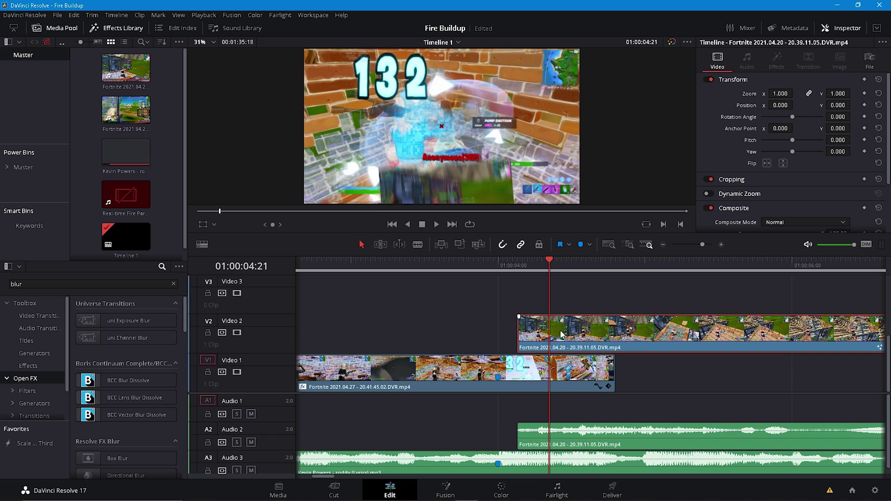
{"action": "left_click", "coordinate": [585, 312]}
{"action": "left_click", "coordinate": [601, 344]}
{"action": "right_click", "coordinate": [617, 331]}
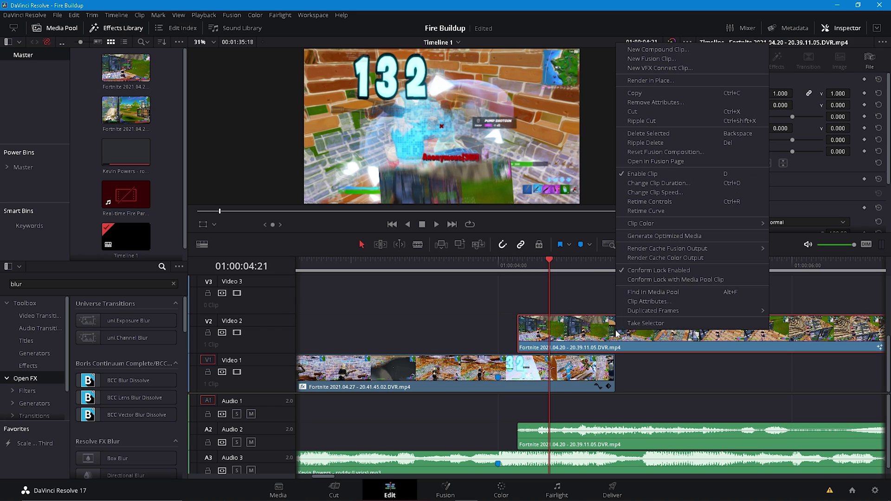
{"action": "left_click", "coordinate": [643, 324]}
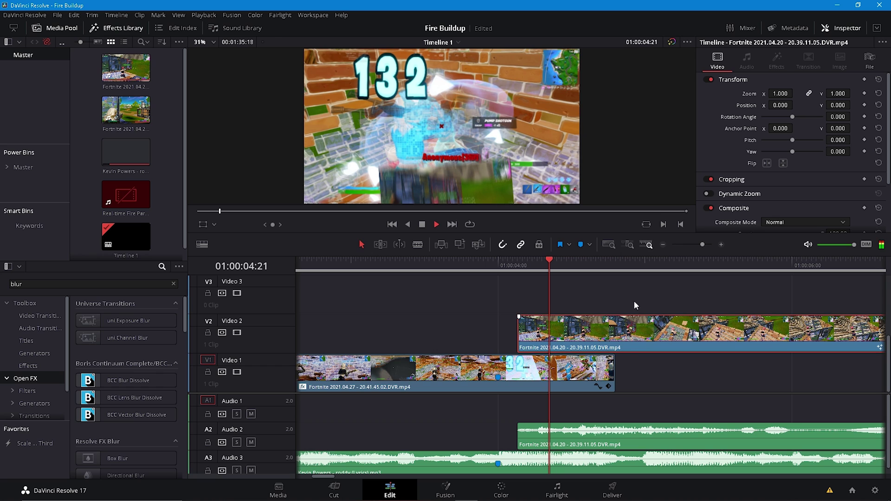
{"action": "key", "text": "space"}
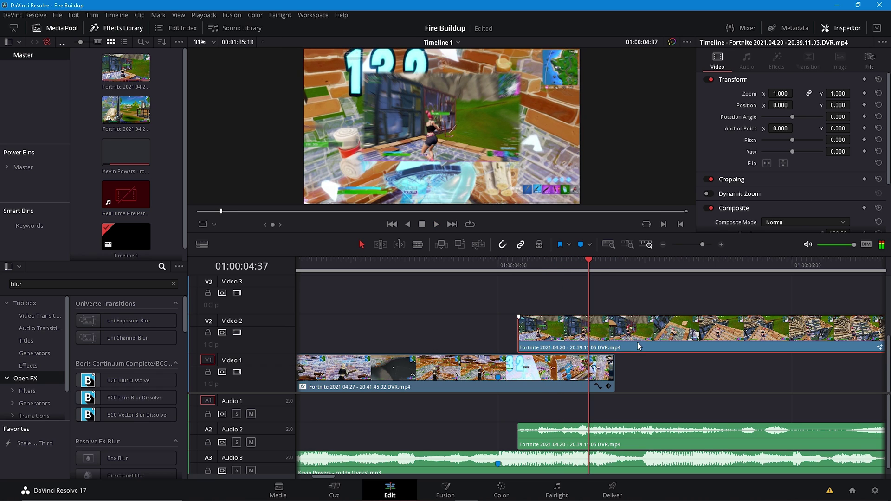
Duplicate the Video 2 clip onto the Video 3 track directly above it.
{"action": "left_click_drag", "start_coordinate": [637, 342], "coordinate": [637, 297]}
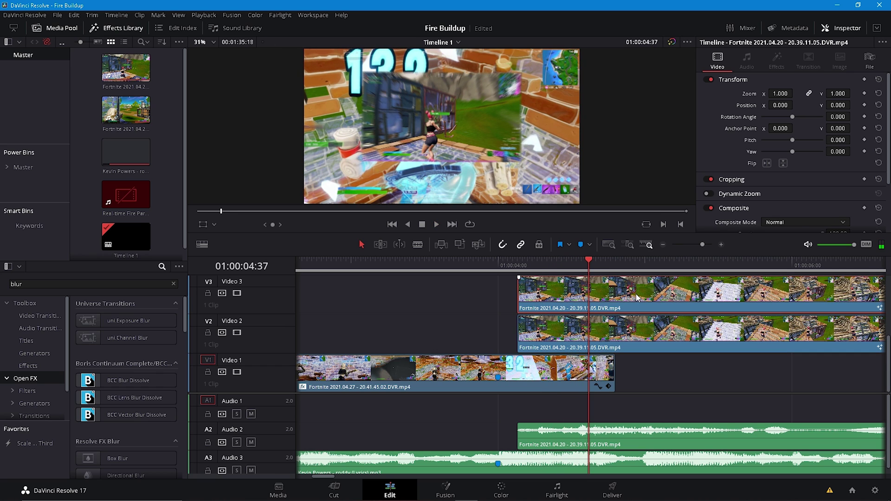
Open the Video 2 clip in Fusion and add the nodes from the displaced cloudsspyko setting file to its node graph.
{"action": "right_click", "coordinate": [630, 325]}
{"action": "left_click", "coordinate": [676, 154]}
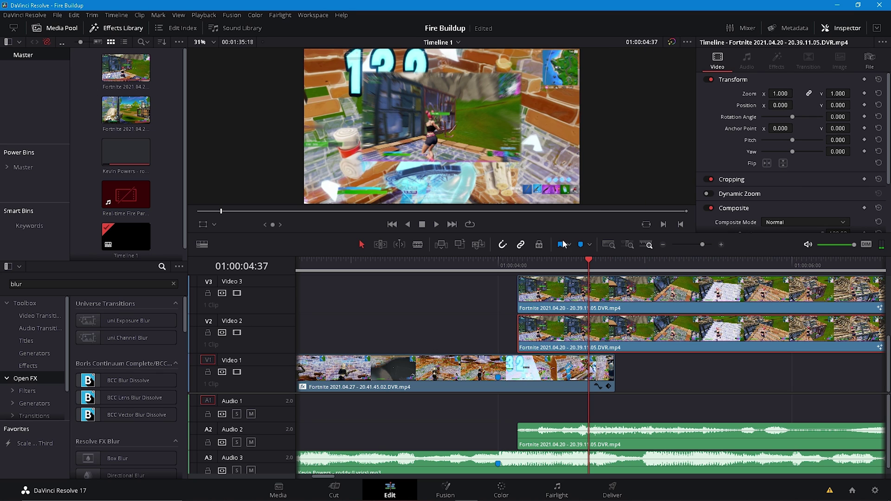
{"action": "left_click", "coordinate": [284, 492]}
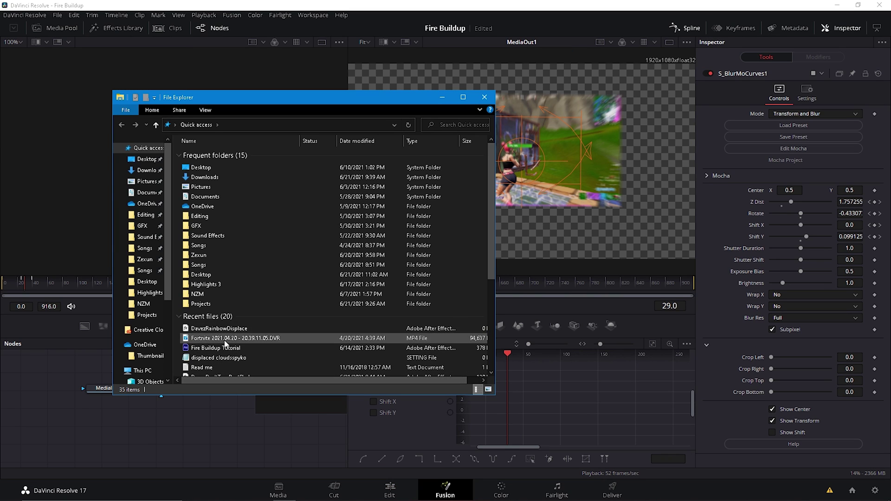
{"action": "left_click", "coordinate": [216, 357]}
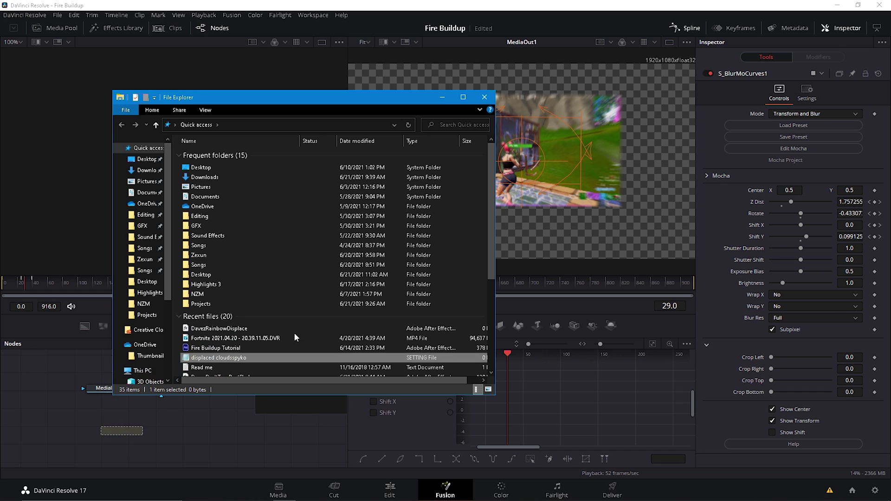
{"action": "left_click", "coordinate": [175, 413]}
{"action": "left_click_drag", "start_coordinate": [182, 384], "coordinate": [72, 379]}
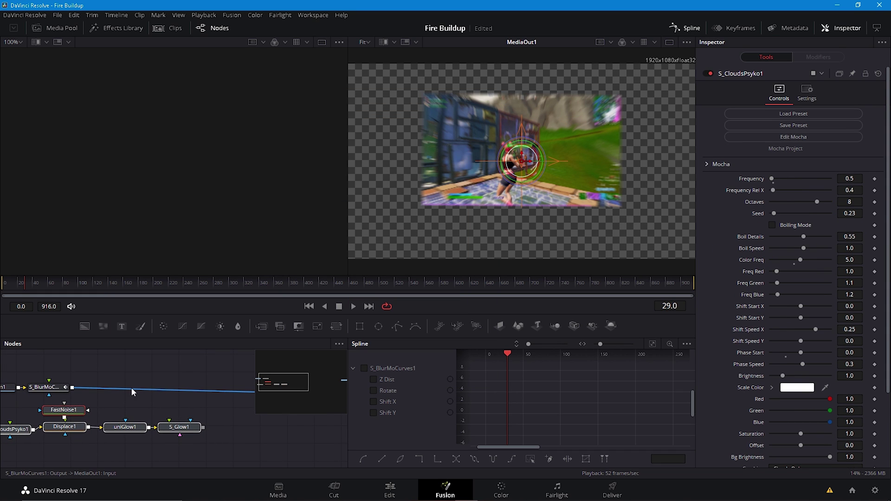
Route the S_BlurMoCurves1 output through the S_CloudsPsyko1, Displace1, uniGlow1 and S_Glow1 chain to MediaOut1, with the Spline editor hidden.
{"action": "left_click", "coordinate": [682, 29]}
{"action": "left_click_drag", "start_coordinate": [196, 418], "coordinate": [280, 417]}
{"action": "left_click_drag", "start_coordinate": [170, 405], "coordinate": [409, 437]}
{"action": "left_click_drag", "start_coordinate": [274, 398], "coordinate": [116, 388]}
{"action": "left_click_drag", "start_coordinate": [415, 384], "coordinate": [203, 441]}
{"action": "left_click_drag", "start_coordinate": [23, 371], "coordinate": [203, 446]}
{"action": "left_click_drag", "start_coordinate": [396, 444], "coordinate": [541, 385]}
{"action": "scroll", "coordinate": [347, 380], "scroll_direction": "left", "scroll_amount": 5}
{"action": "scroll", "coordinate": [348, 382], "scroll_direction": "up", "scroll_amount": 2}
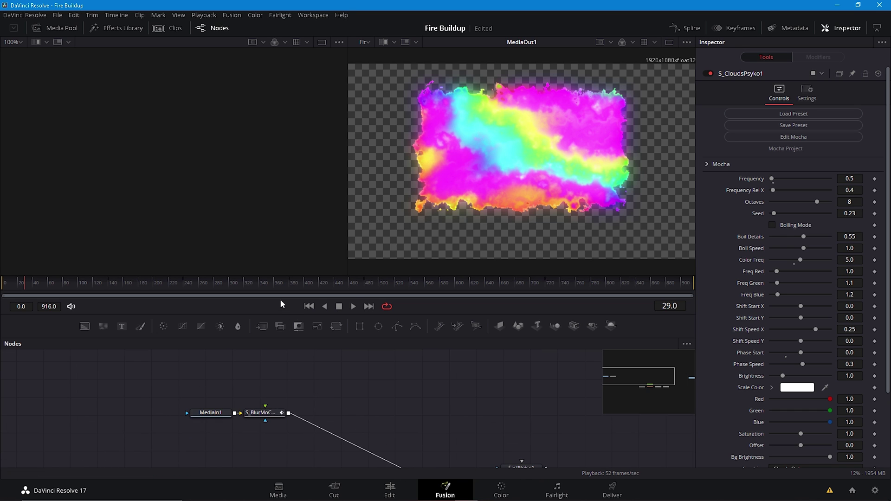
Return to the Edit page and rearrange the two stacked clips so the clean copy sits above the cloud-effect clip.
{"action": "left_click", "coordinate": [390, 491]}
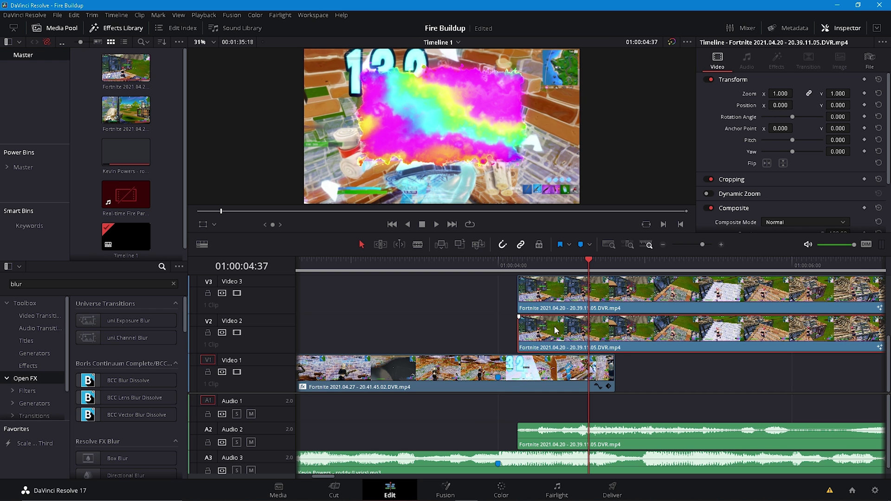
{"action": "left_click", "coordinate": [594, 296]}
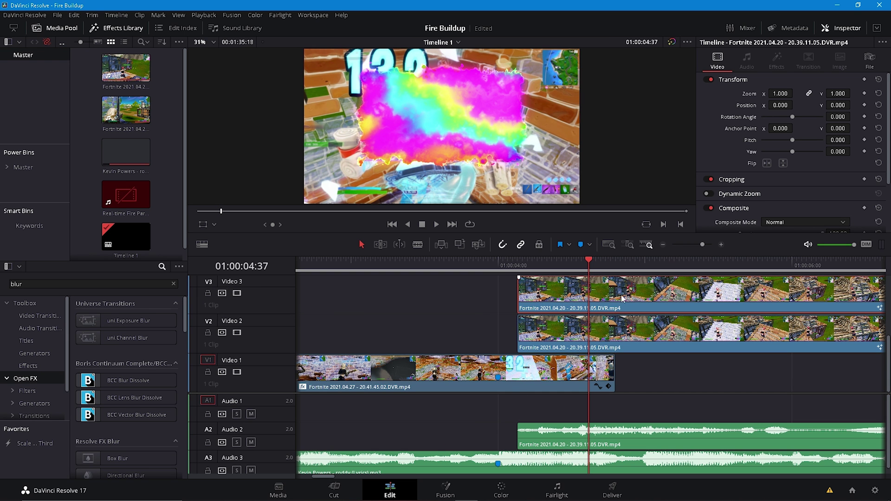
{"action": "left_click_drag", "start_coordinate": [608, 297], "coordinate": [611, 349]}
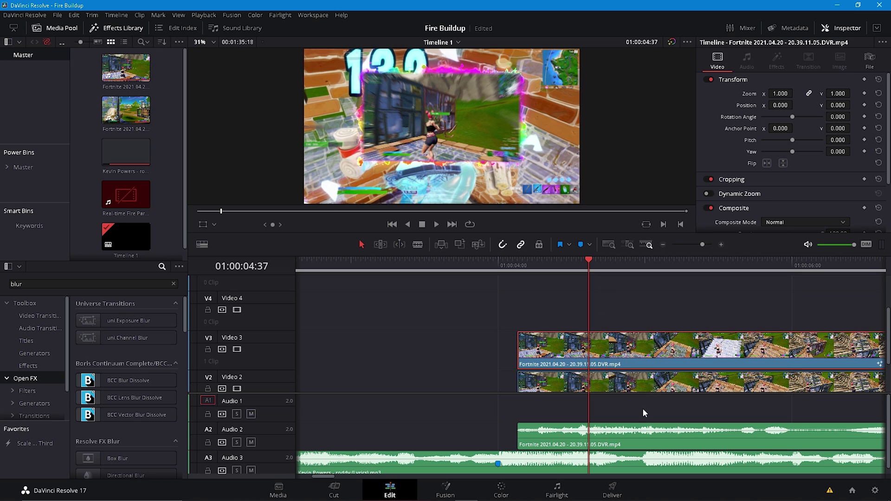
Choose a Timeline Proxy Mode option and check the cloud glow around the incoming clip between 01:00:04:32 and 01:00:04:42.
{"action": "mouse_move", "coordinate": [592, 272]}
{"action": "left_mouse_down"}
{"action": "mouse_move", "coordinate": [560, 271]}
{"action": "mouse_move", "coordinate": [603, 272]}
{"action": "mouse_move", "coordinate": [581, 272]}
{"action": "left_mouse_up"}
{"action": "left_click", "coordinate": [204, 15]}
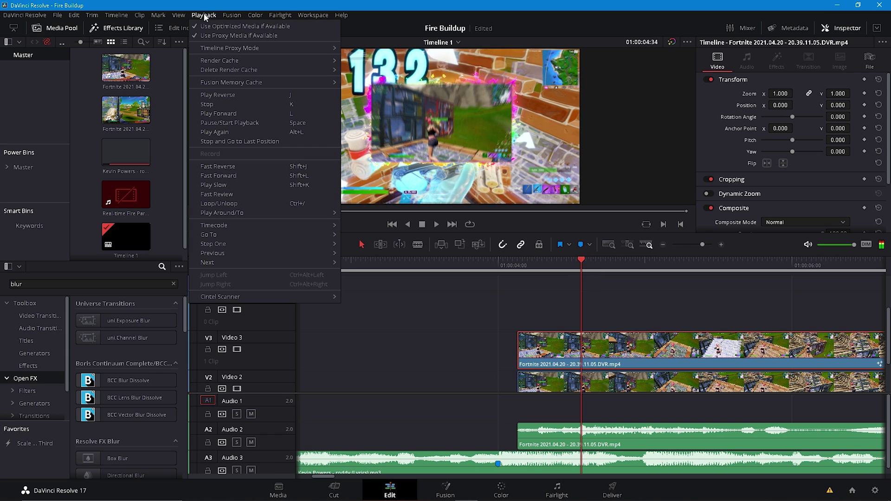
{"action": "left_click", "coordinate": [360, 52]}
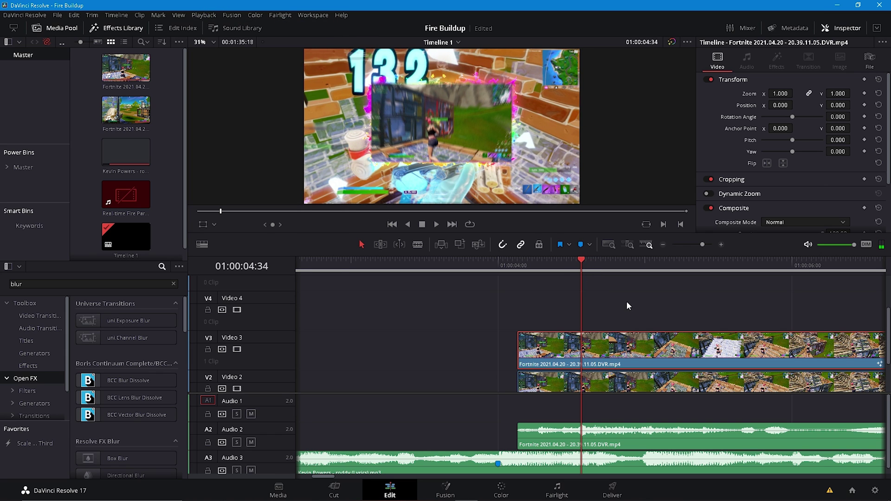
{"action": "left_click", "coordinate": [578, 260]}
{"action": "key", "text": "alt+Tab"}
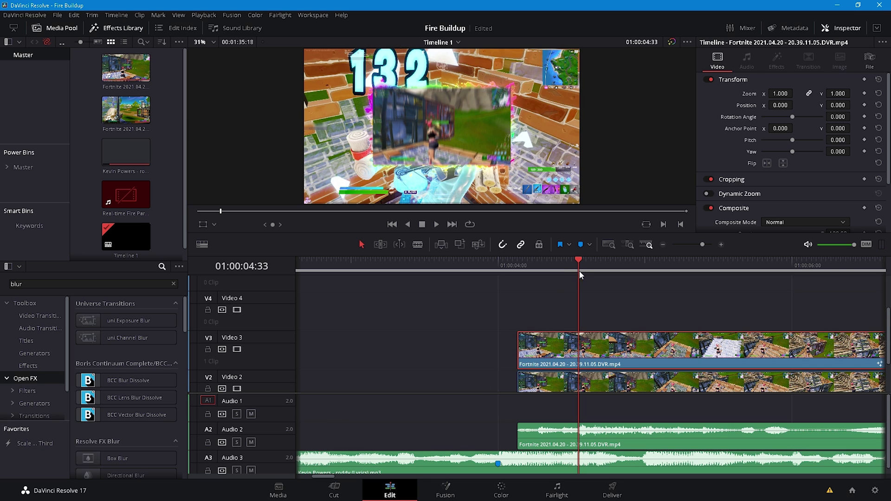
{"action": "left_click", "coordinate": [576, 260]}
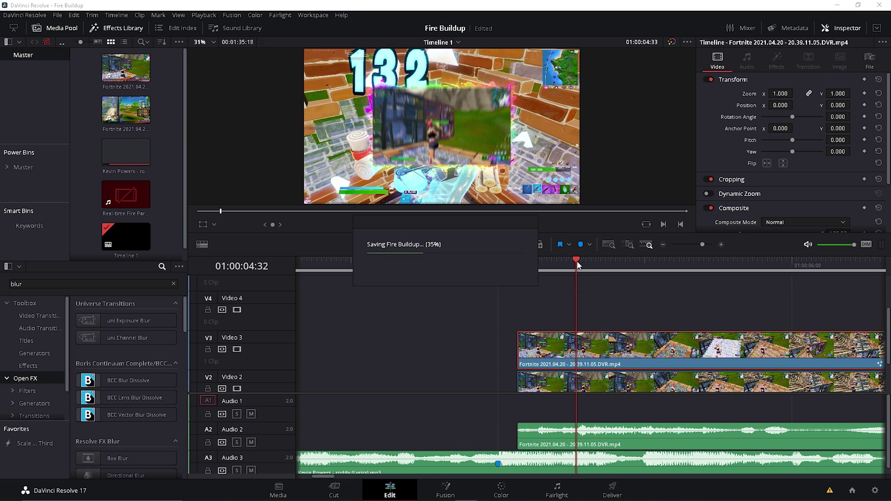
{"action": "left_click", "coordinate": [596, 261]}
{"action": "left_click", "coordinate": [601, 262]}
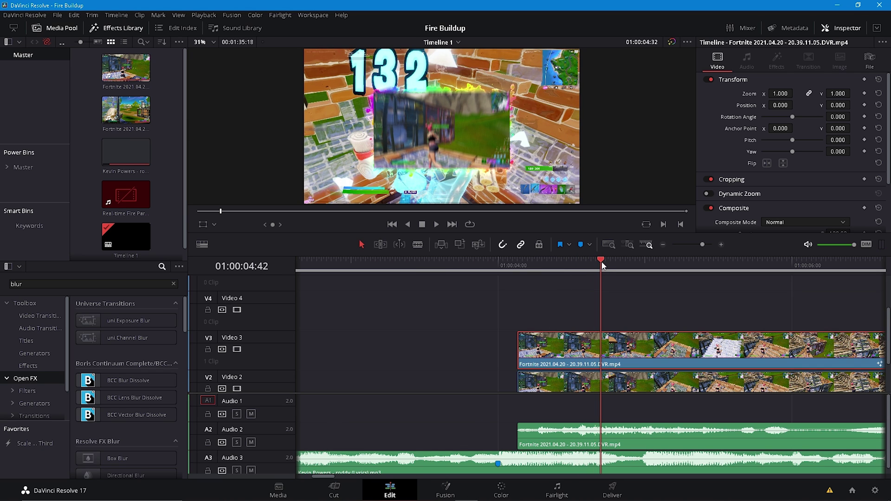
Switch to After Effects and place the current time at 0:00:21:33, where the incoming gameplay layer starts.
{"action": "key", "text": "alt+Tab"}
{"action": "left_click_drag", "start_coordinate": [408, 351], "coordinate": [395, 351]}
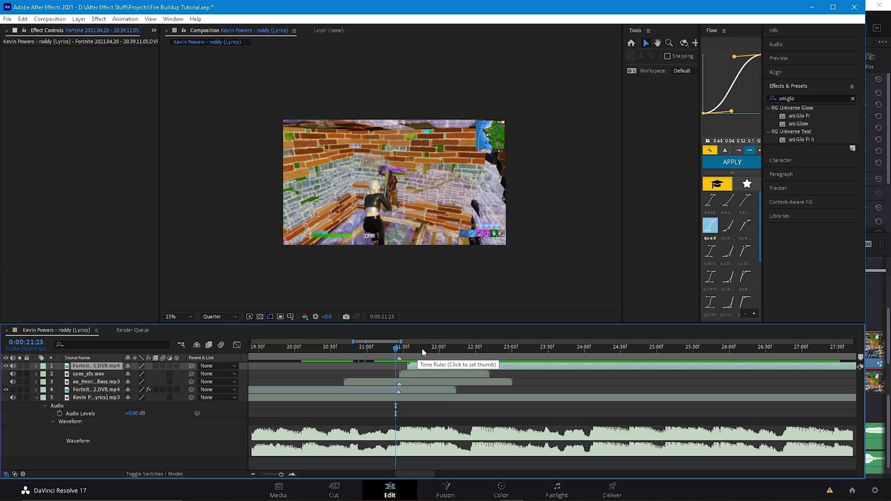
{"action": "left_click", "coordinate": [408, 345]}
{"action": "mouse_move", "coordinate": [406, 345]}
{"action": "left_mouse_down"}
{"action": "mouse_move", "coordinate": [397, 346]}
{"action": "mouse_move", "coordinate": [407, 343]}
{"action": "left_mouse_up"}
{"action": "scroll", "coordinate": [413, 376], "scroll_direction": "up", "scroll_amount": 2}
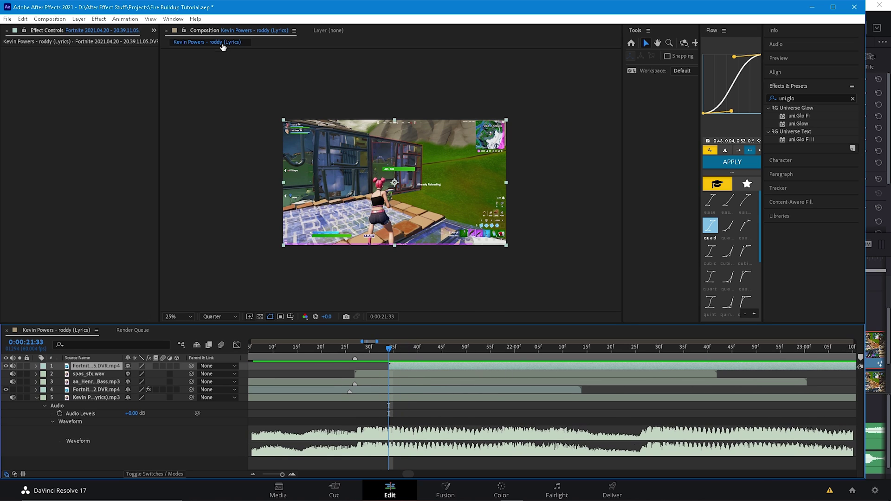
Search the effects for s_blurm and apply S_BlurMoCurves to the incoming gameplay layer.
{"action": "left_click", "coordinate": [124, 20]}
{"action": "left_click", "coordinate": [801, 101]}
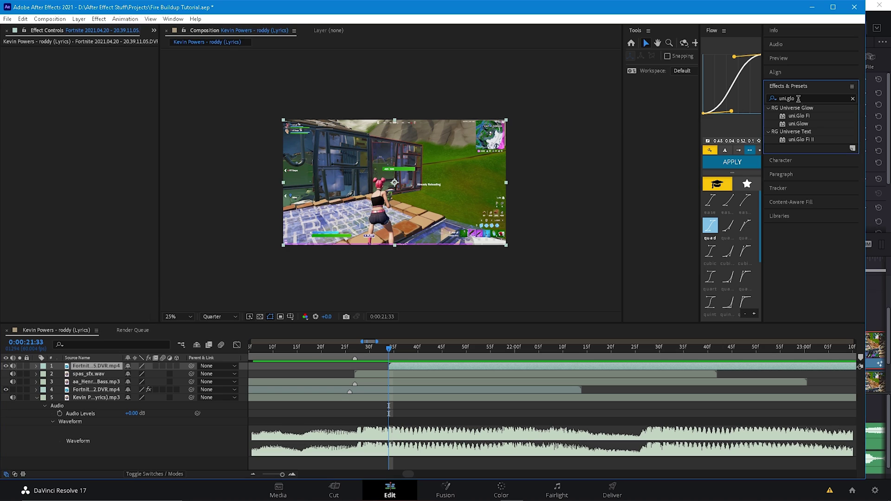
{"action": "left_click", "coordinate": [801, 100]}
{"action": "type", "text": "s_blurm"}
{"action": "left_click_drag", "start_coordinate": [826, 115], "coordinate": [430, 366]}
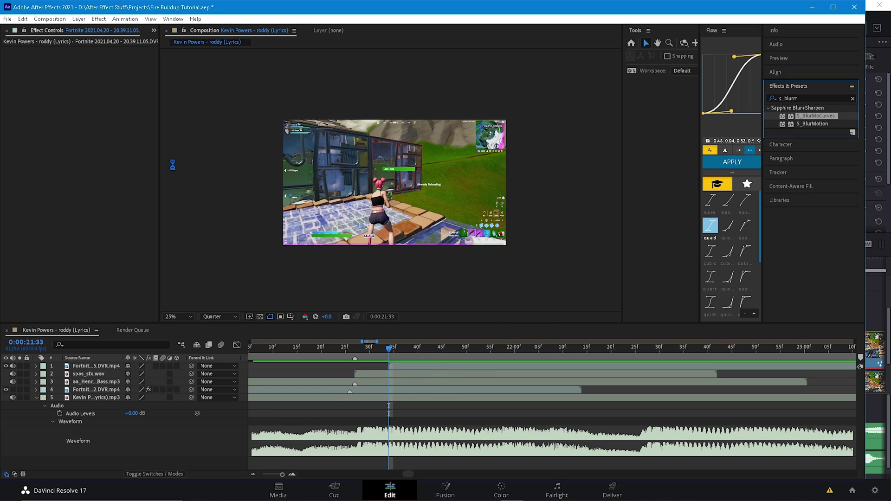
Enable keyframing for Z Dist, Rotate, Shift X and Shift Y of S_BlurMoCurves at 0:00:21:33.
{"action": "left_click", "coordinate": [14, 121]}
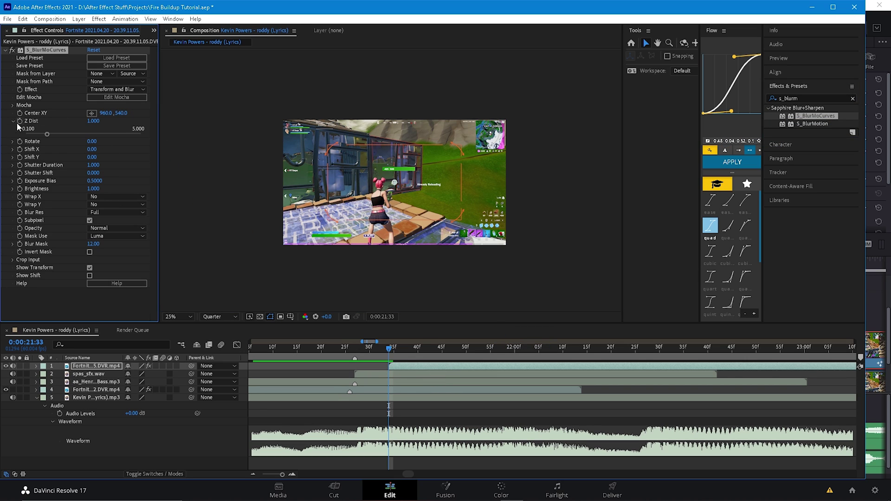
{"action": "left_click", "coordinate": [14, 120]}
{"action": "left_click", "coordinate": [19, 121]}
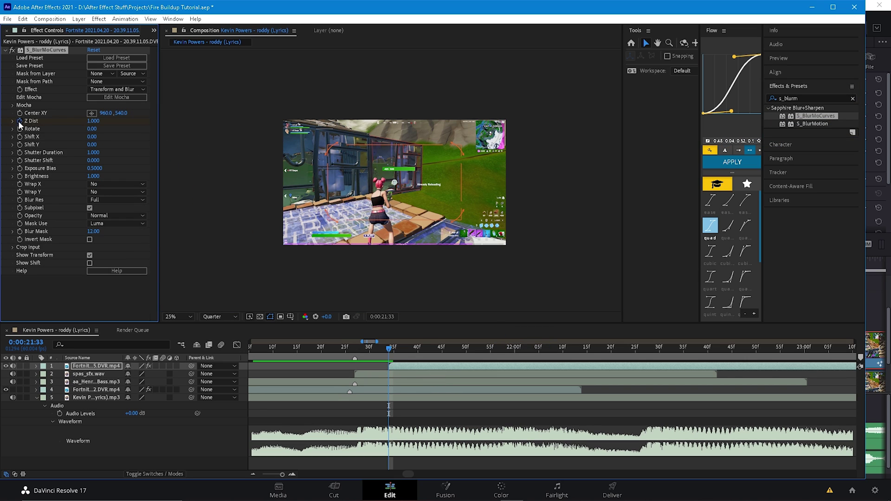
{"action": "left_click", "coordinate": [19, 144]}
Add a Z Dist keyframe with value 1 at 0:00:21:58 and expand the top layer's effects in the timeline.
{"action": "key", "text": "space"}
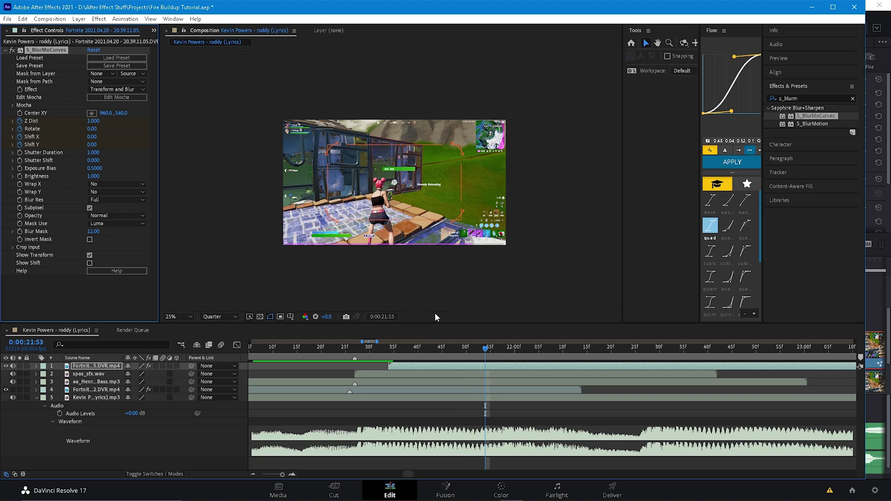
{"action": "left_click", "coordinate": [93, 121]}
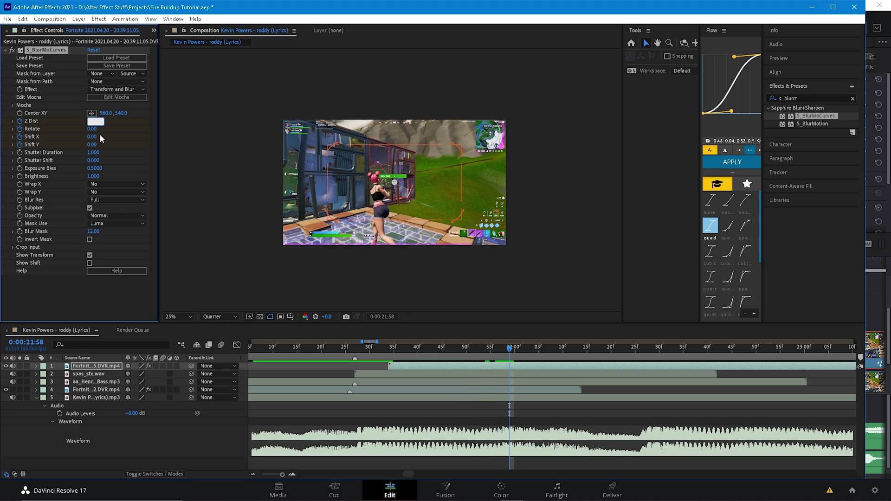
{"action": "key", "text": "Return"}
{"action": "left_click", "coordinate": [36, 366]}
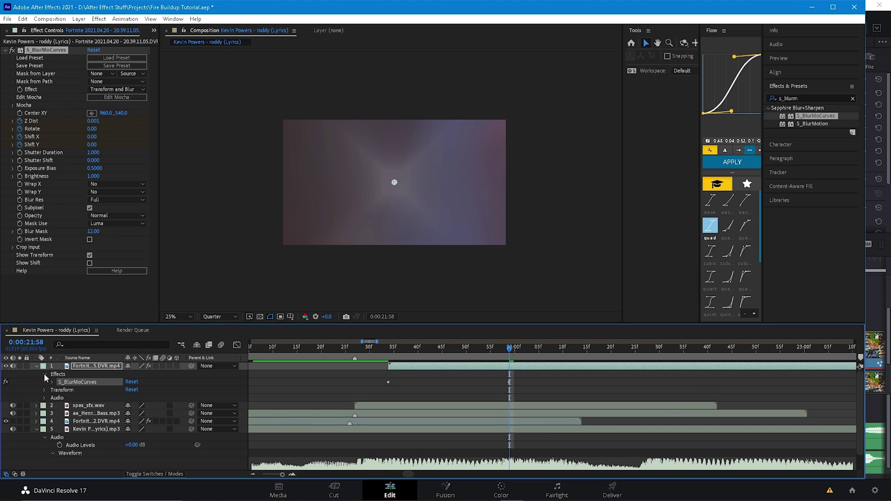
{"action": "left_click", "coordinate": [91, 116]}
{"action": "left_click", "coordinate": [95, 121]}
{"action": "type", "text": "1"}
{"action": "key", "text": "Return"}
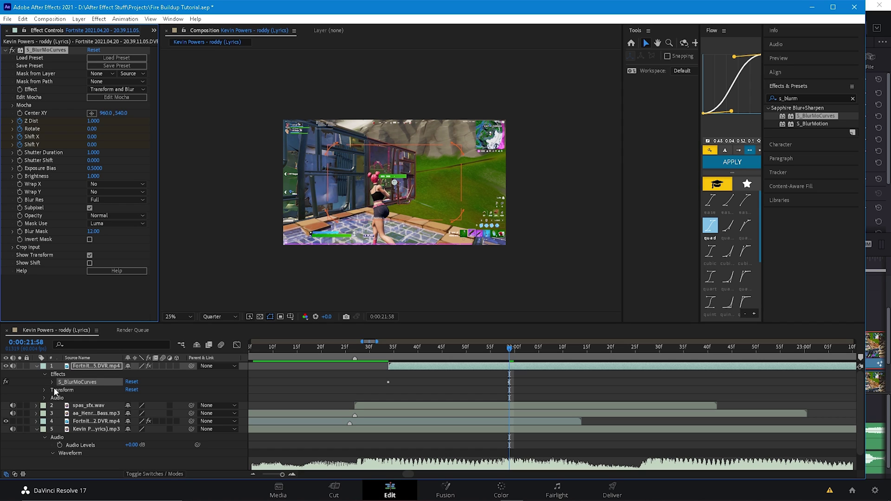
Reveal the S_BlurMoCurves properties and add Rotate, Shift X and Shift Y keyframes at 0:00:21:58.
{"action": "left_click", "coordinate": [52, 382]}
{"action": "left_click", "coordinate": [13, 445]}
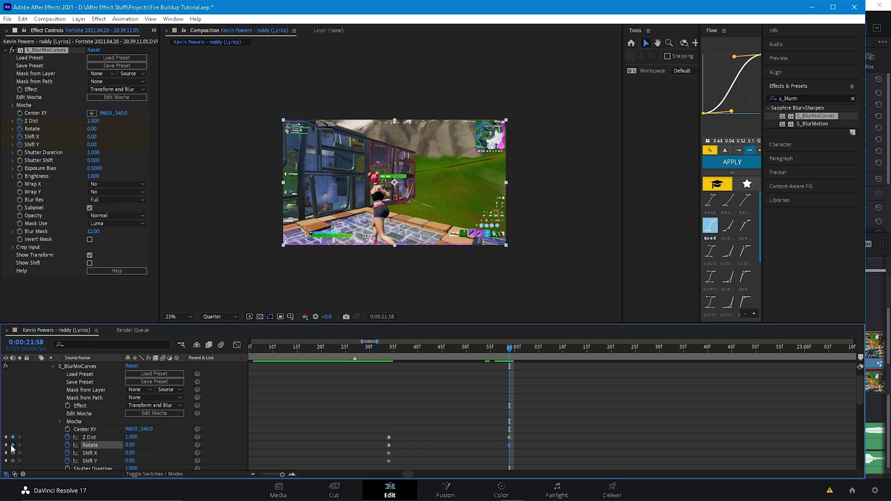
{"action": "left_click", "coordinate": [13, 453]}
{"action": "left_click", "coordinate": [12, 461]}
Set the S_BlurMoCurves keyframes at 0:00:21:33 to a Z Dist of 2 and a Rotate of -8.
{"action": "left_click_drag", "start_coordinate": [508, 349], "coordinate": [389, 372]}
{"action": "left_click", "coordinate": [97, 122]}
{"action": "type", "text": "2"}
{"action": "key", "text": "Return"}
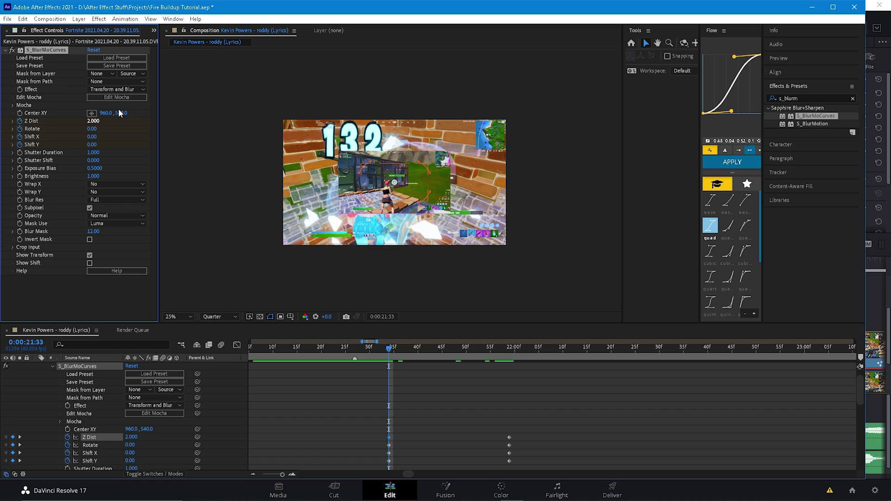
{"action": "left_click", "coordinate": [95, 122]}
{"action": "left_click", "coordinate": [98, 130]}
{"action": "key", "text": "Return"}
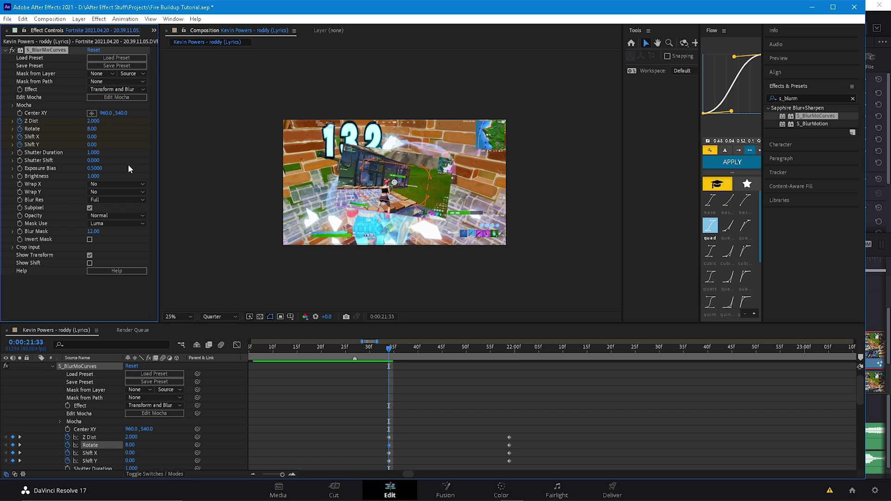
{"action": "left_click", "coordinate": [96, 130]}
{"action": "key", "text": "Return"}
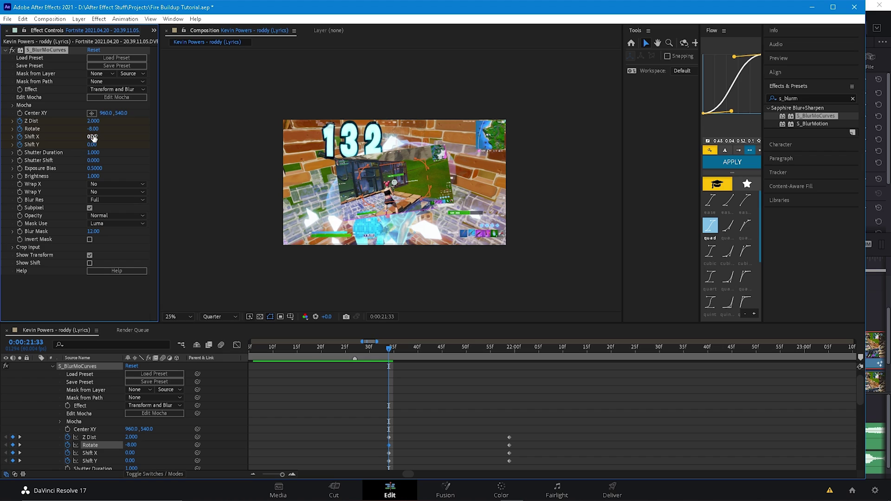
Try Shift Y values of -1.8, about 1678 and 18 on the keyframe at 0:00:21:33.
{"action": "left_click", "coordinate": [96, 144]}
{"action": "type", "text": "-1.8"}
{"action": "key", "text": "Return"}
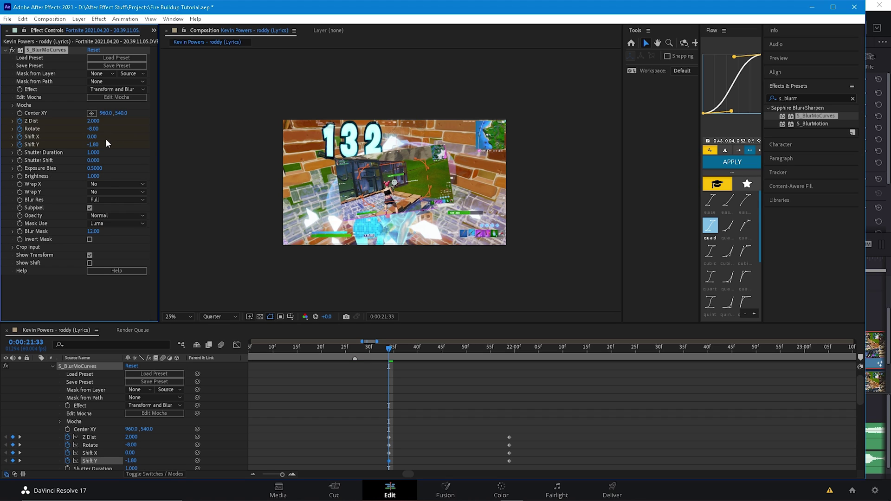
{"action": "left_click", "coordinate": [98, 145]}
{"action": "left_click_drag", "start_coordinate": [95, 145], "coordinate": [171, 142]}
{"action": "left_click", "coordinate": [101, 151]}
{"action": "left_click", "coordinate": [101, 145]}
{"action": "left_click", "coordinate": [104, 146]}
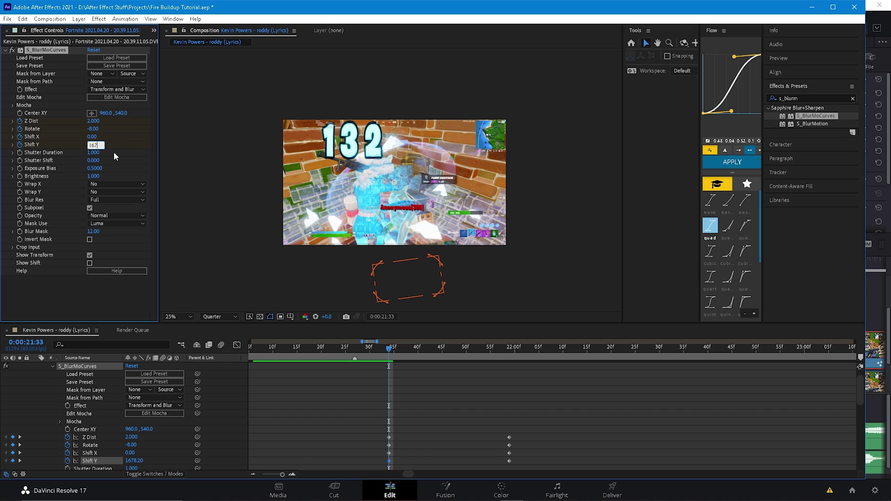
{"action": "type", "text": "18"}
{"action": "key", "text": "Return"}
{"action": "left_click", "coordinate": [96, 145]}
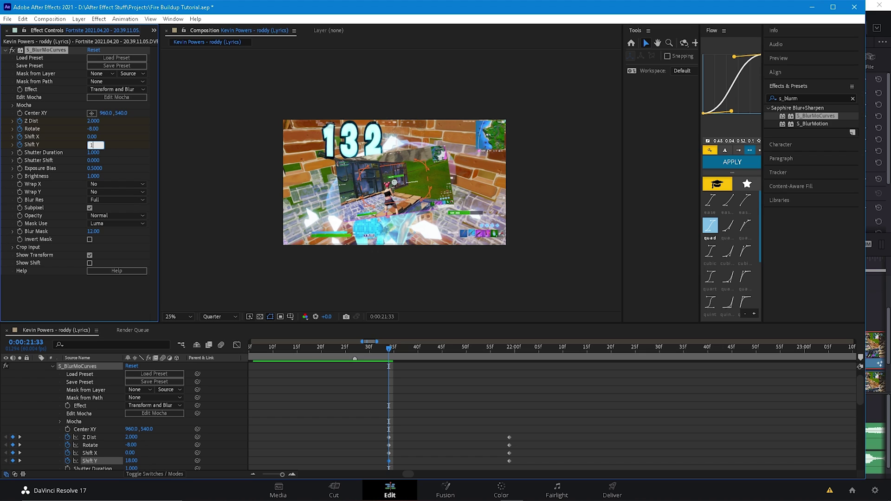
{"action": "key", "text": "Return"}
Test Shift Y at 1780 and 1600, and settle on 1800 for the keyframe at 0:00:21:33.
{"action": "left_click_drag", "start_coordinate": [102, 146], "coordinate": [193, 164]}
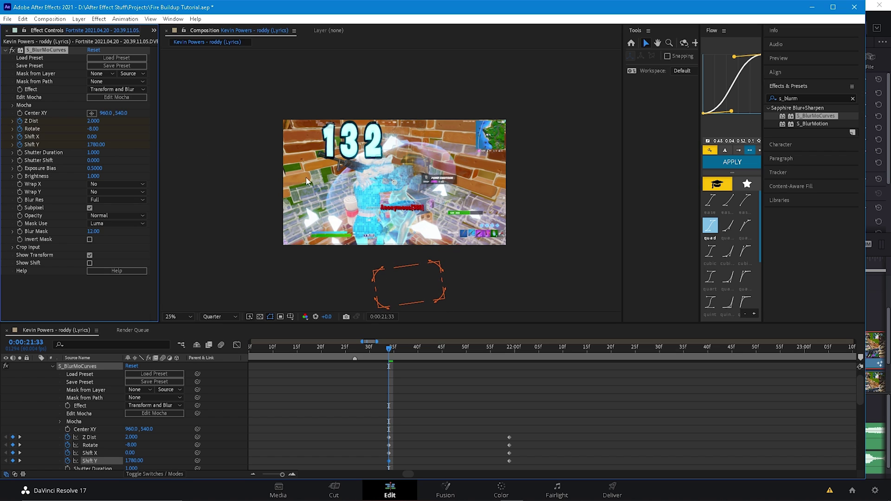
{"action": "left_click", "coordinate": [97, 145]}
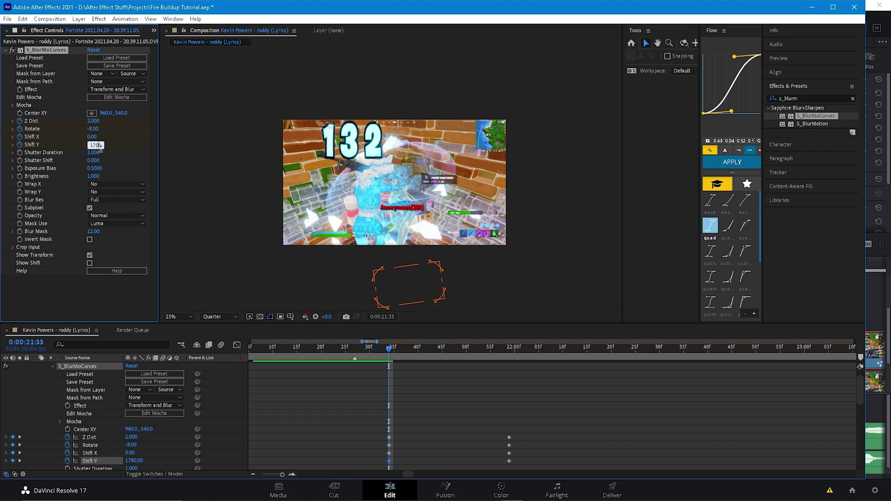
{"action": "type", "text": "1600"}
{"action": "key", "text": "Return"}
{"action": "left_click", "coordinate": [102, 145]}
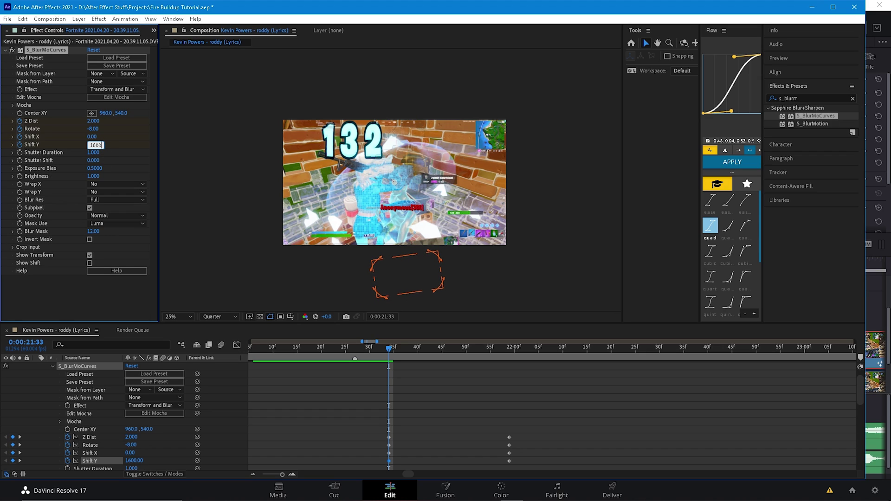
{"action": "key", "text": "Return"}
Set the S_BlurMoCurves Z Dist to 2 on the keyframe at 0:00:21:58.
{"action": "left_click_drag", "start_coordinate": [389, 348], "coordinate": [512, 354]}
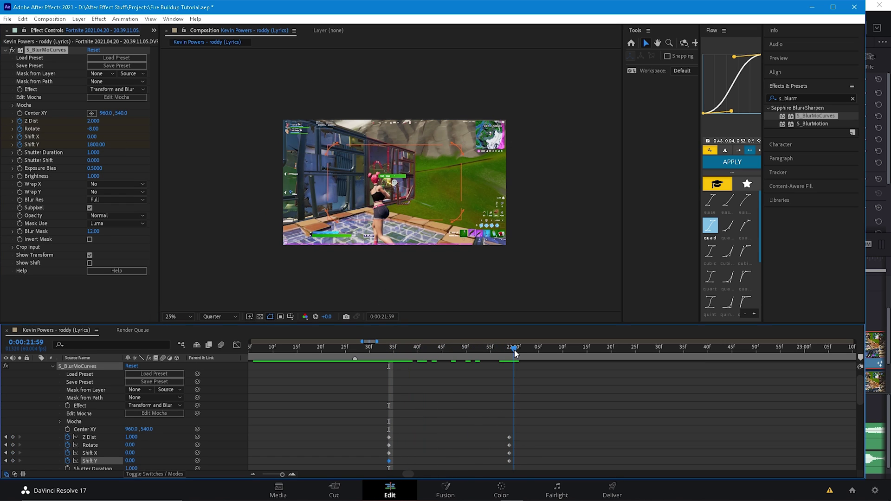
{"action": "left_click", "coordinate": [95, 121]}
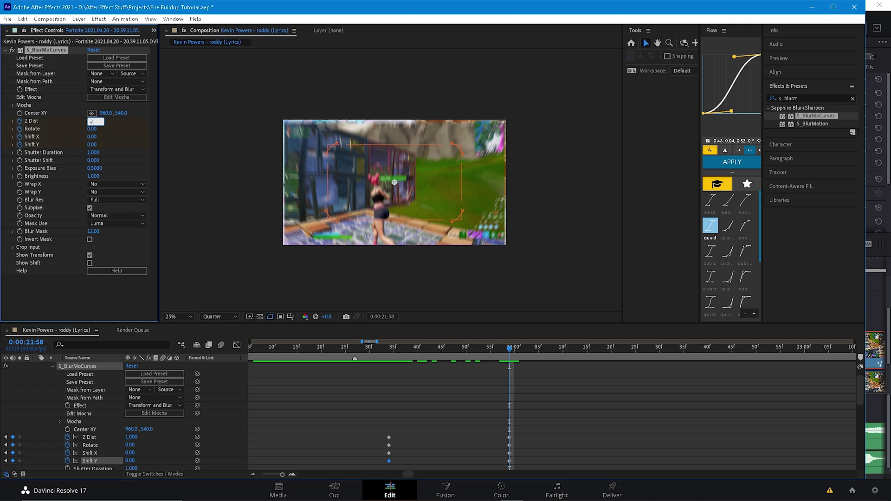
{"action": "type", "text": "2"}
{"action": "key", "text": "Return"}
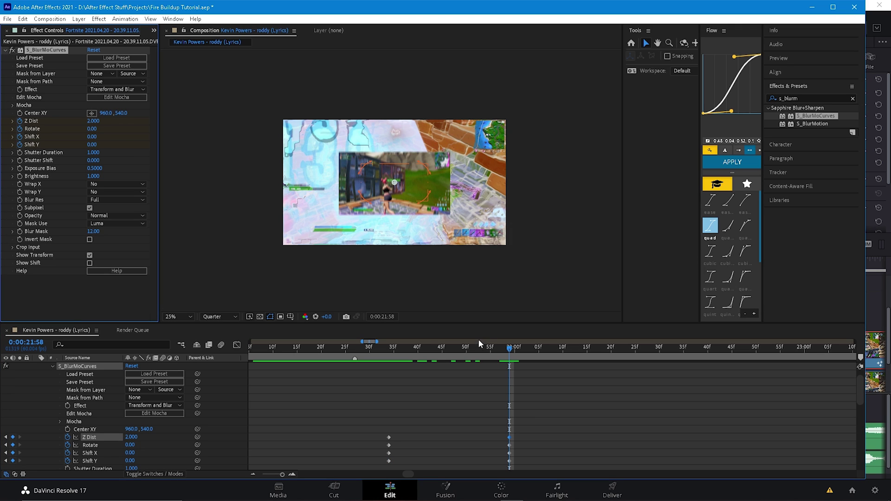
Collapse the top clip's properties and add an S_BlurMoCurves Z Dist keyframe of 1 at 0:00:22:12.
{"action": "mouse_move", "coordinate": [509, 351]}
{"action": "left_mouse_down"}
{"action": "mouse_move", "coordinate": [411, 355]}
{"action": "mouse_move", "coordinate": [507, 367]}
{"action": "left_mouse_up"}
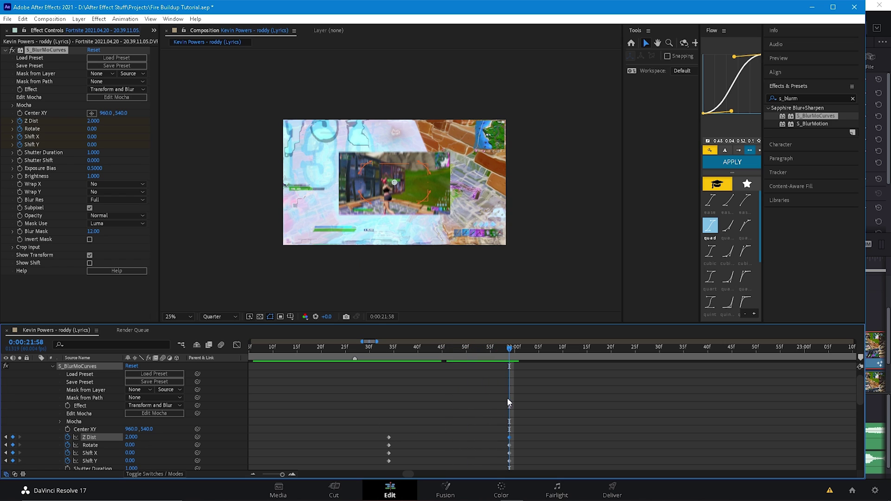
{"action": "scroll", "coordinate": [535, 408], "scroll_direction": "down", "scroll_amount": 4}
{"action": "scroll", "coordinate": [79, 376], "scroll_direction": "up", "scroll_amount": 2}
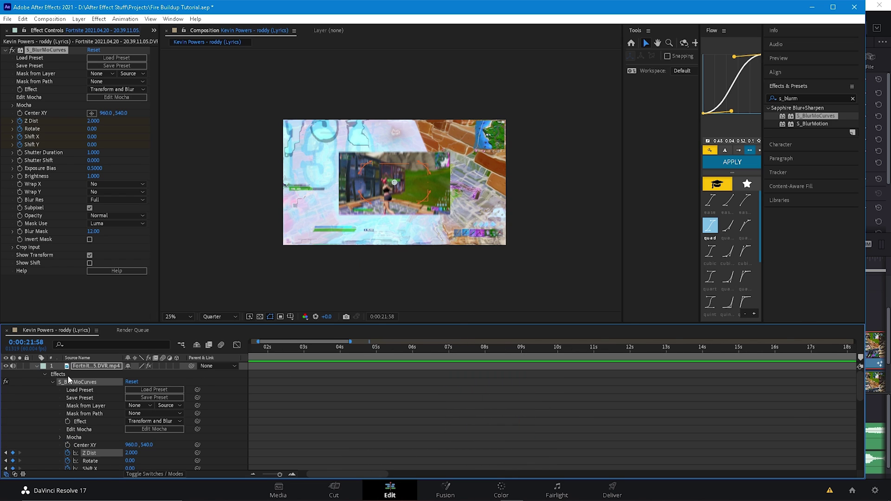
{"action": "left_click", "coordinate": [36, 366]}
{"action": "key", "text": "minus"}
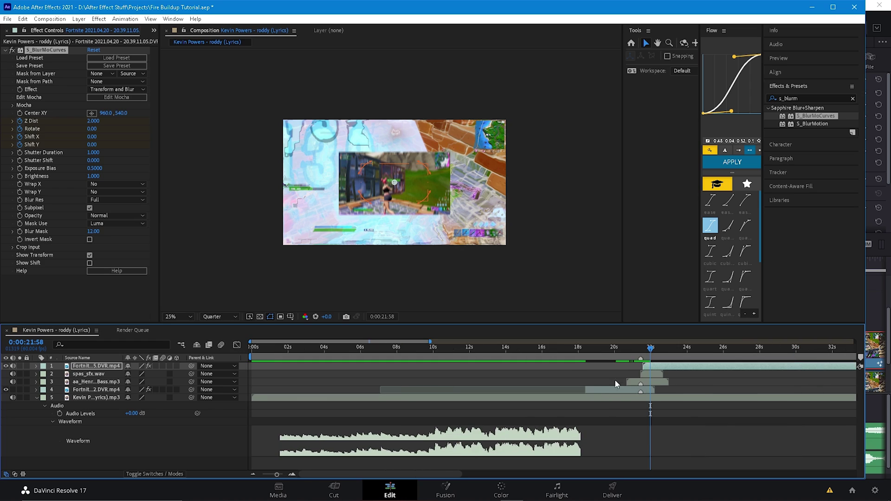
{"action": "left_click", "coordinate": [656, 352]}
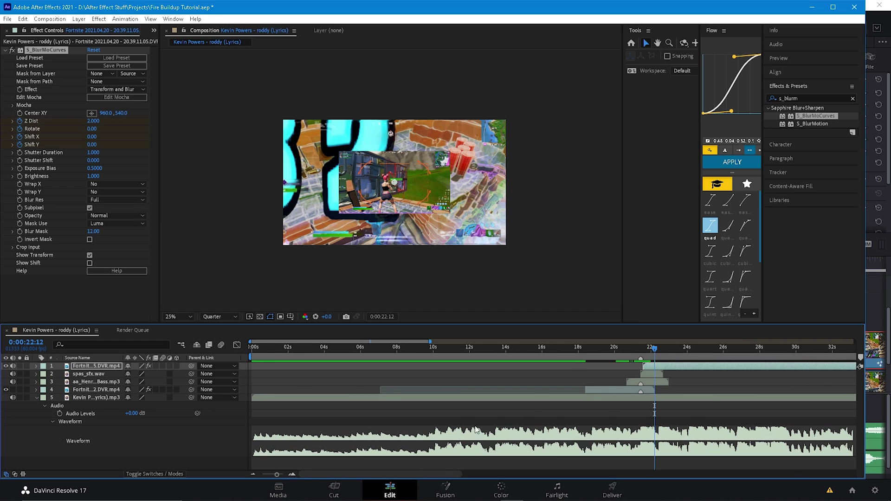
{"action": "left_click", "coordinate": [93, 122]}
{"action": "key", "text": "Return"}
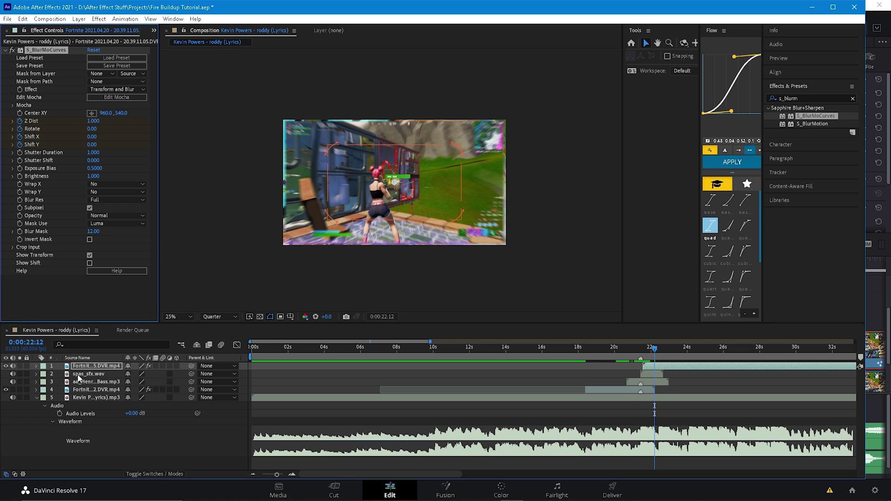
Apply Easy Ease to all the S_BlurMoCurves keyframes on the top Fortnite clip.
{"action": "left_click", "coordinate": [37, 366]}
{"action": "left_click_drag", "start_coordinate": [566, 392], "coordinate": [714, 487]}
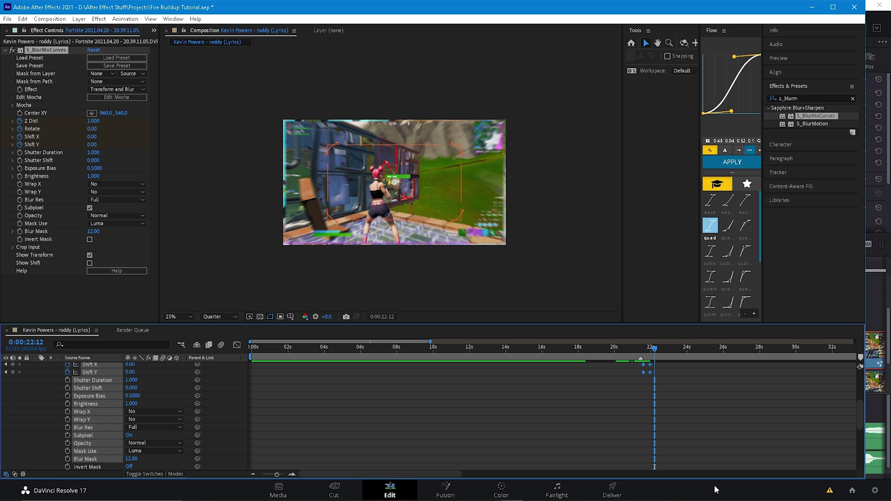
{"action": "key", "text": "F9"}
{"action": "scroll", "coordinate": [856, 409], "scroll_direction": "up", "scroll_amount": 2}
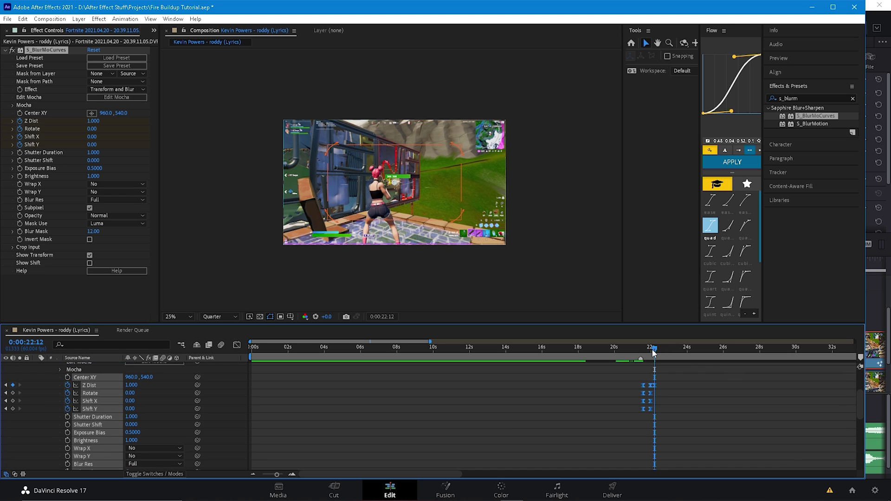
Play back the eased transition from 0:00:21:22 and again from 0:00:21:04.
{"action": "left_click", "coordinate": [639, 353]}
{"action": "key", "text": "space"}
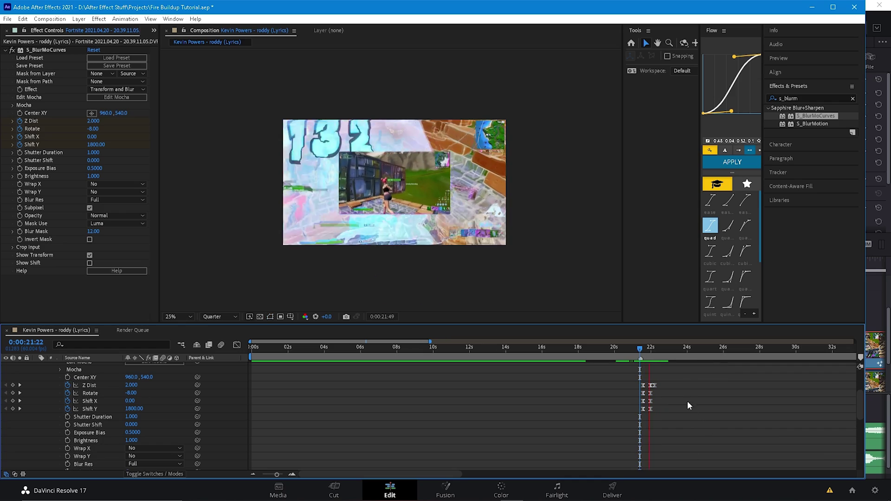
{"action": "key", "text": "space"}
{"action": "left_click", "coordinate": [635, 348]}
{"action": "key", "text": "space"}
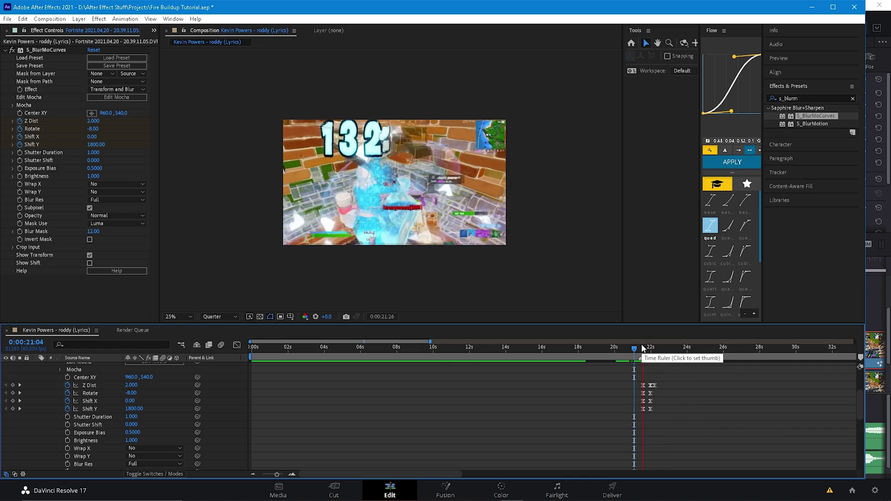
Duplicate the top Fortnite clip layer, with the playhead inside the transition at 0:00:21:53.
{"action": "left_click_drag", "start_coordinate": [858, 403], "coordinate": [857, 383]}
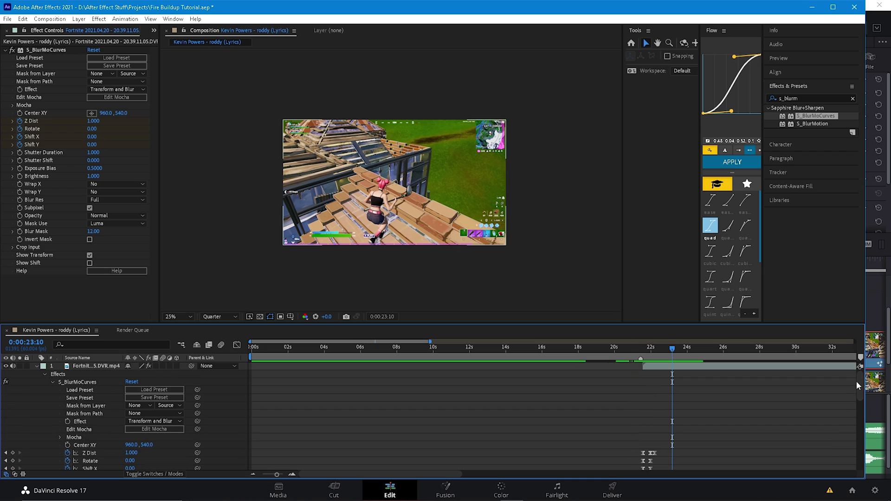
{"action": "left_click", "coordinate": [649, 353]}
{"action": "left_click", "coordinate": [665, 365]}
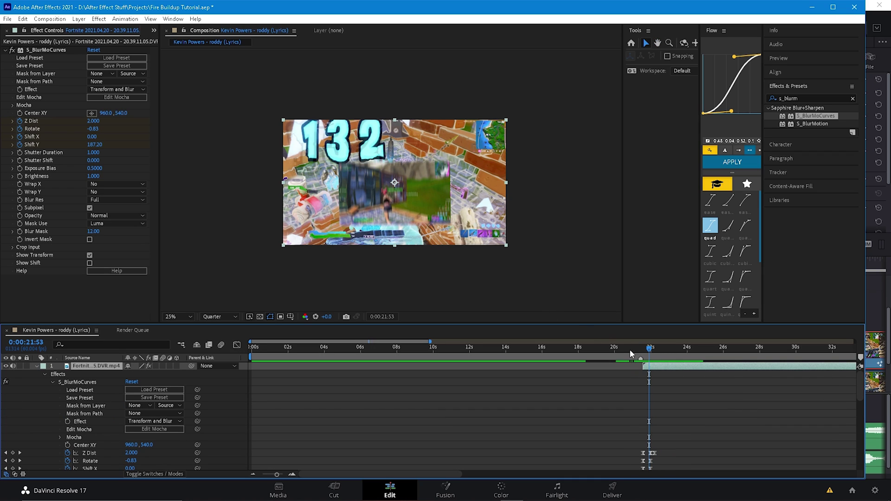
{"action": "key", "text": "ctrl+d"}
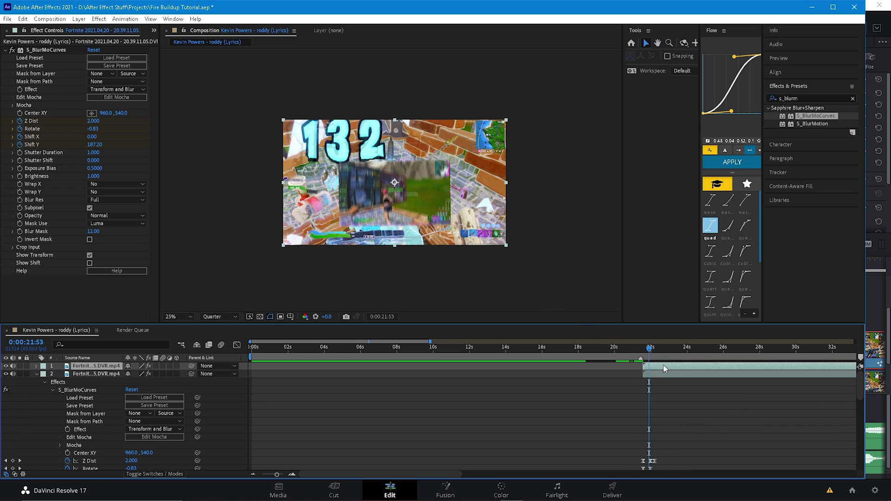
Apply the DavezRainbowDisplace animation preset to the lower copy of the clip and look through its added effects.
{"action": "left_click", "coordinate": [125, 19]}
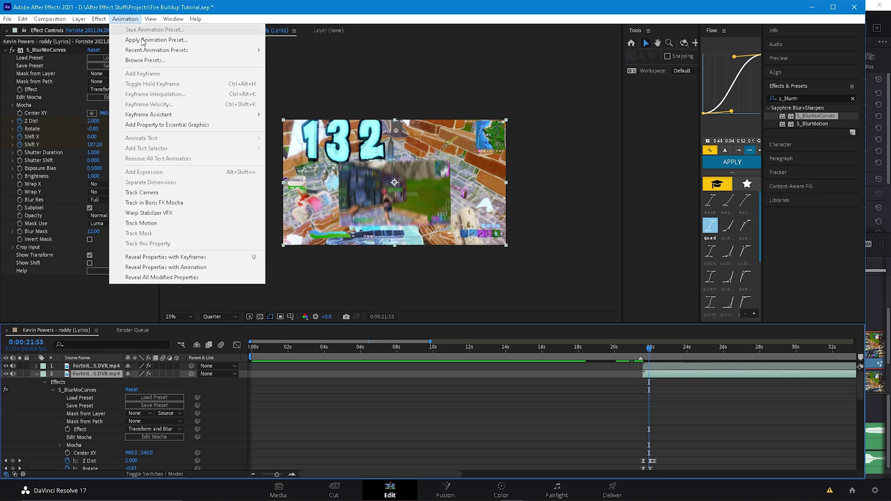
{"action": "left_click", "coordinate": [143, 38]}
{"action": "left_click", "coordinate": [116, 91]}
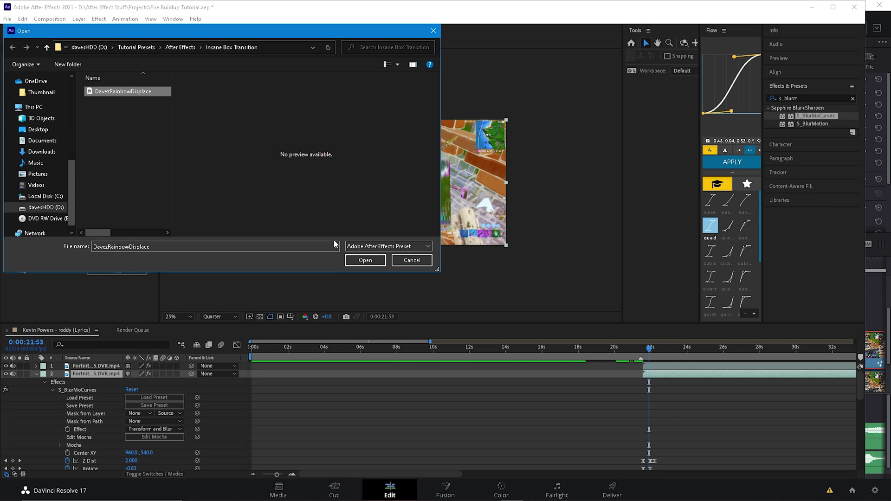
{"action": "left_click", "coordinate": [365, 260]}
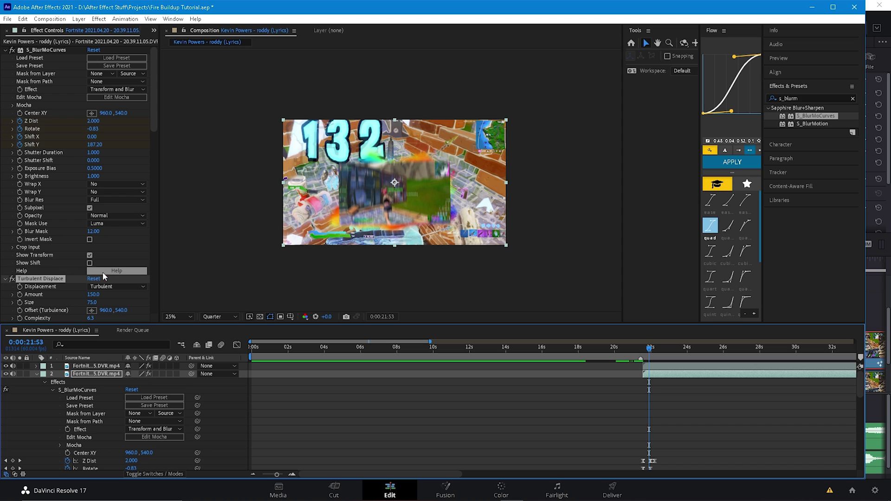
{"action": "scroll", "coordinate": [123, 266], "scroll_direction": "down", "scroll_amount": 10}
{"action": "scroll", "coordinate": [120, 251], "scroll_direction": "down", "scroll_amount": 3}
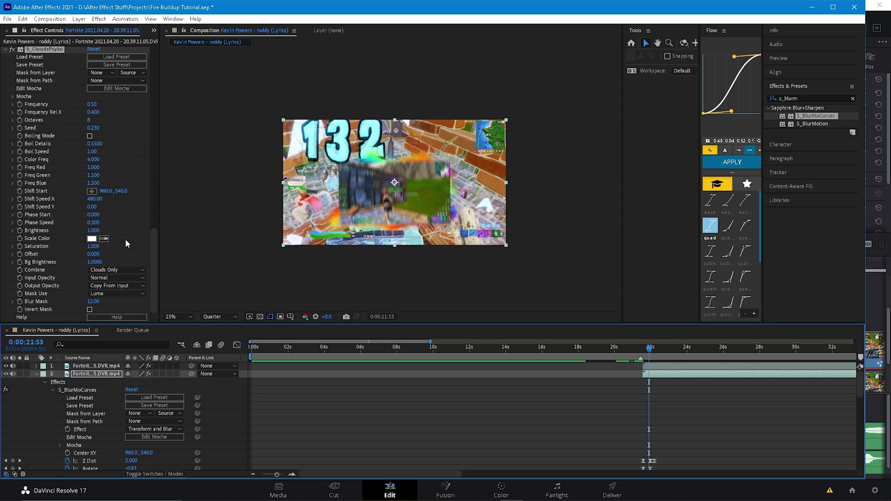
Play back the transition with the rainbow displacement from 0:00:21:11, 0:00:20:01 and 0:00:20:44.
{"action": "left_click_drag", "start_coordinate": [655, 354], "coordinate": [639, 355]}
{"action": "key", "text": "space"}
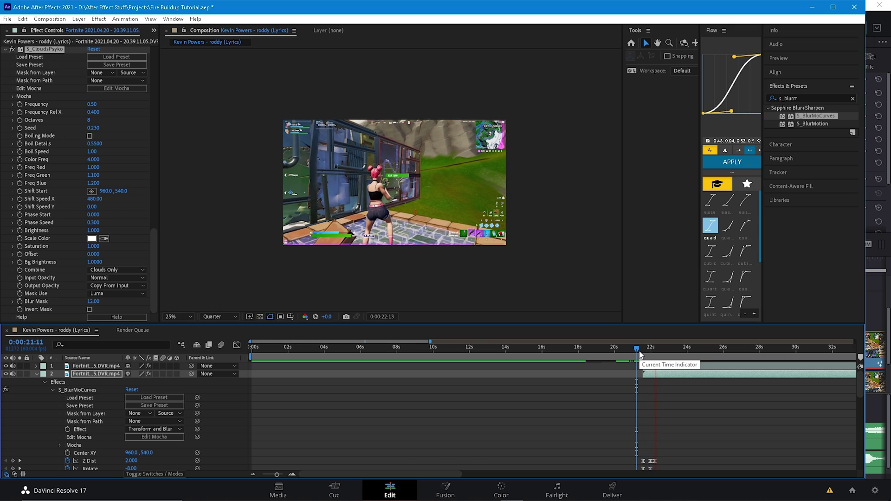
{"action": "left_click", "coordinate": [617, 354]}
{"action": "key", "text": "space"}
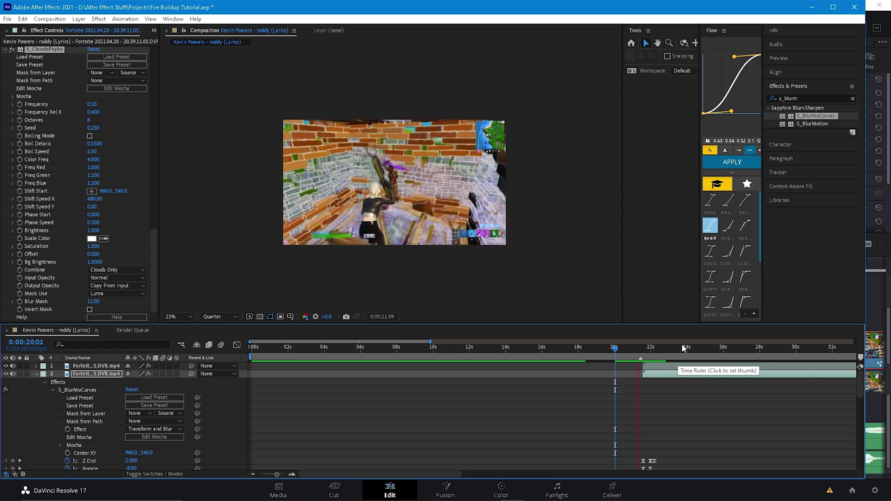
{"action": "left_click", "coordinate": [628, 347]}
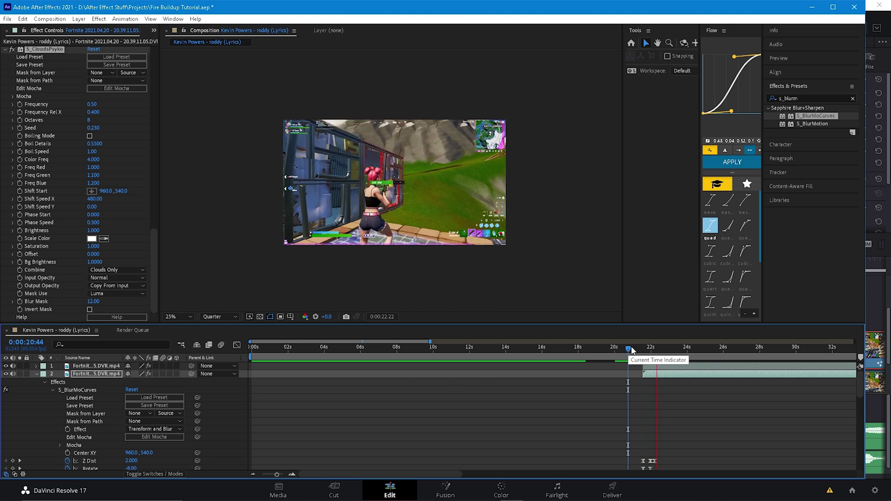
{"action": "key", "text": "space"}
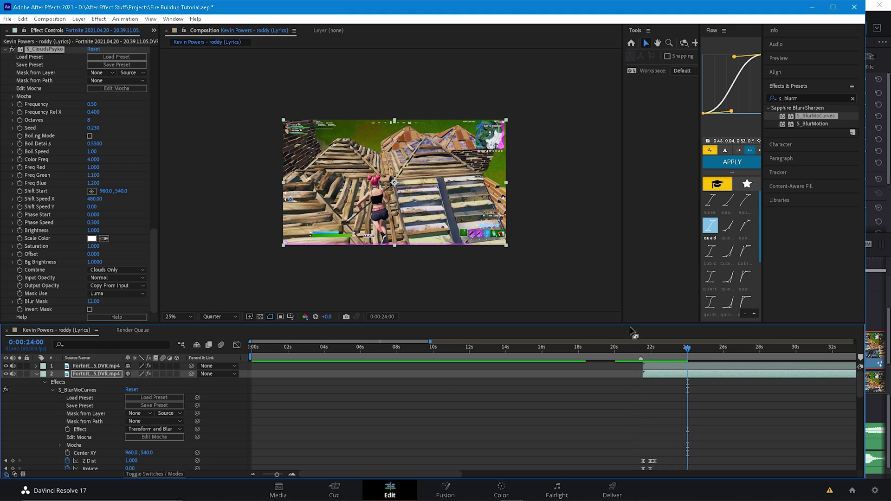